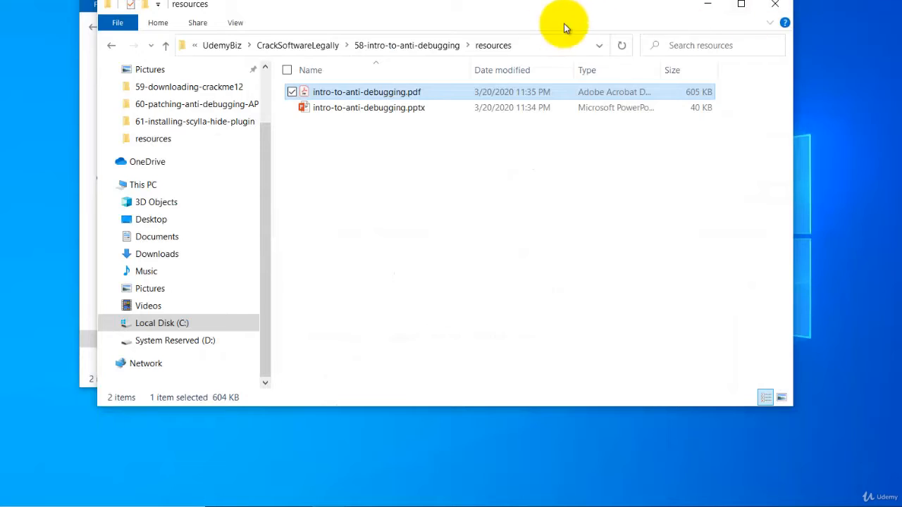
# Close the resources folder window and launch the x32dbg debugger through the x96dbg shortcut, allowing the file to run
pyautogui.click(775, 4)
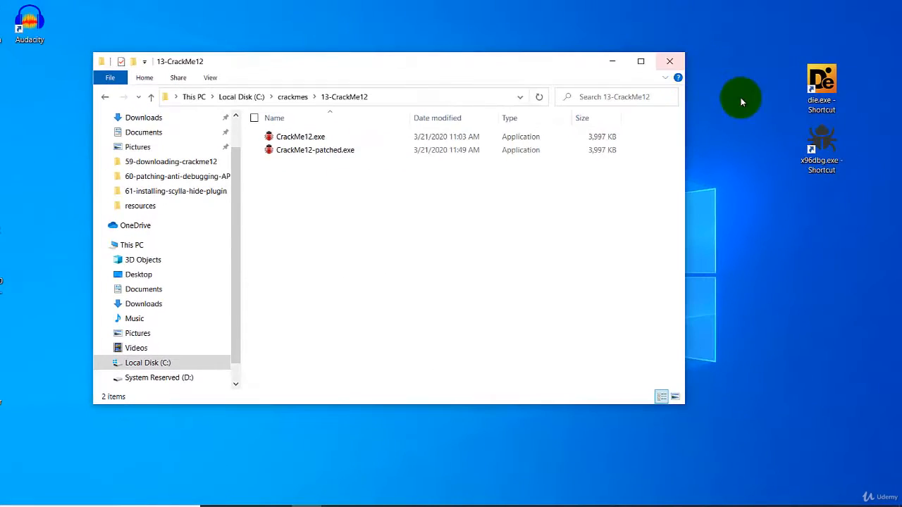
pyautogui.doubleClick(823, 138)
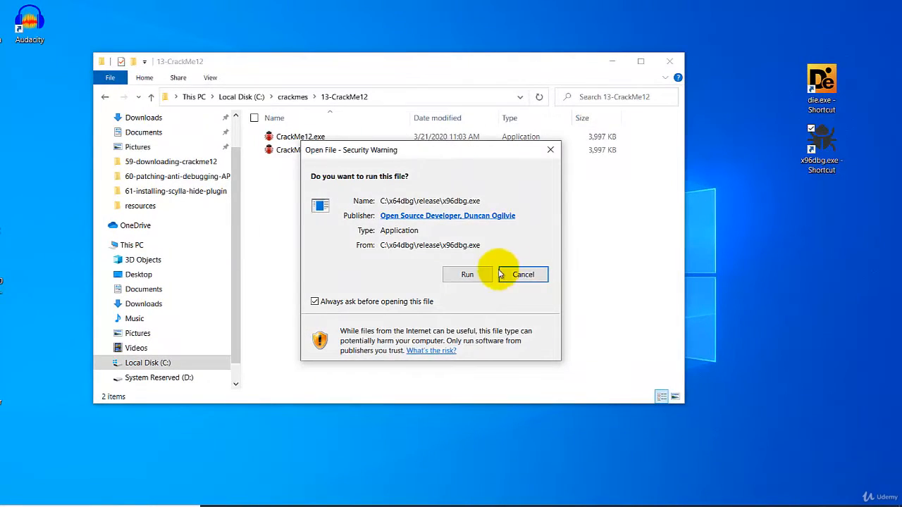
pyautogui.click(467, 275)
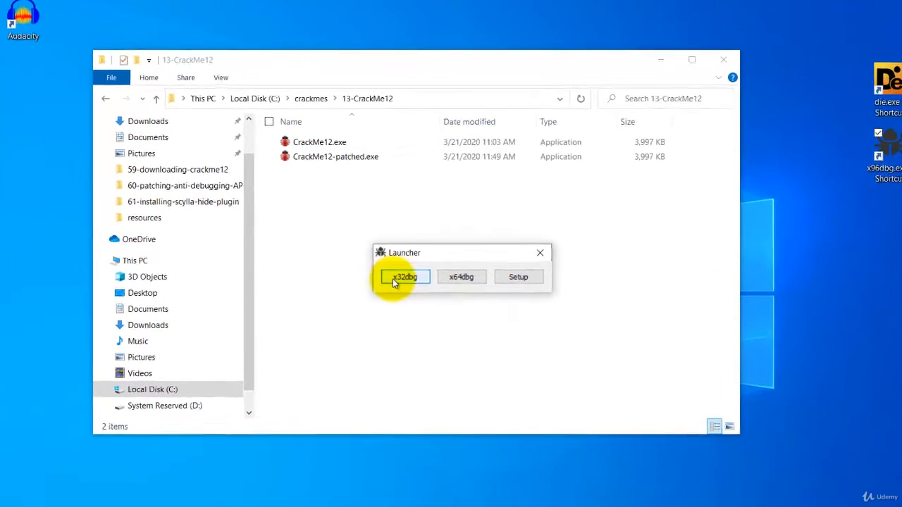
pyautogui.click(372, 261)
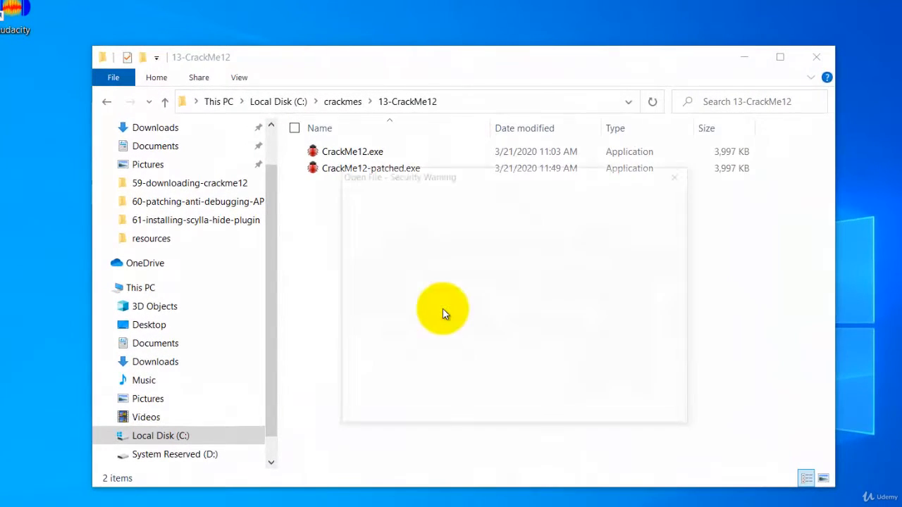
pyautogui.click(562, 327)
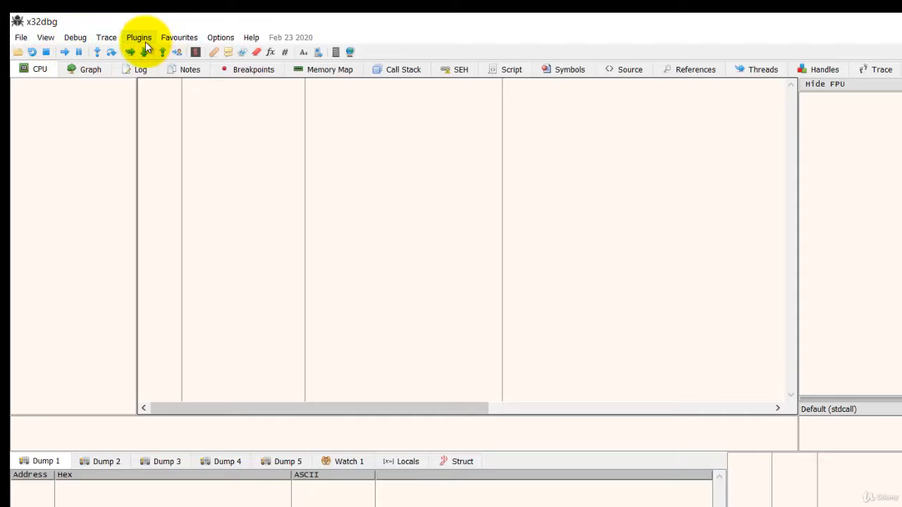
# Load the Disabled profile in the ScyllaHide plugin and acknowledge the message
pyautogui.click(140, 38)
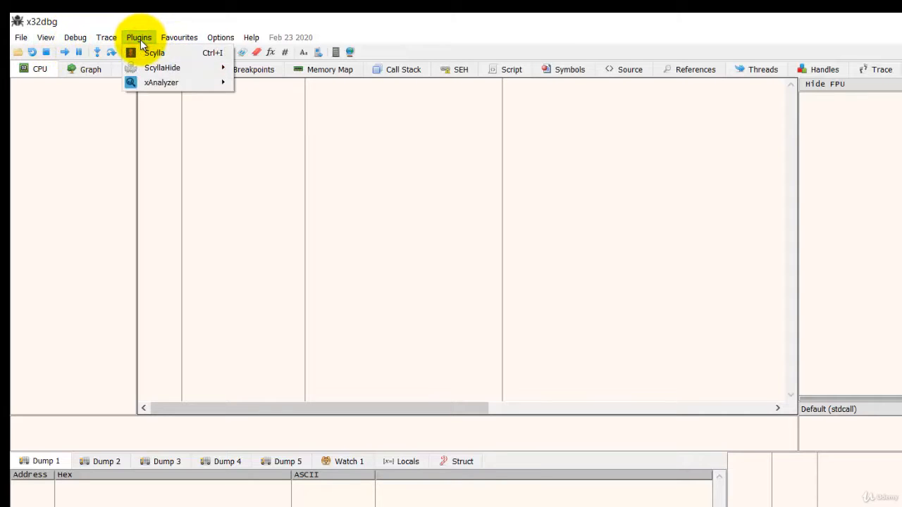
pyautogui.moveTo(149, 67)
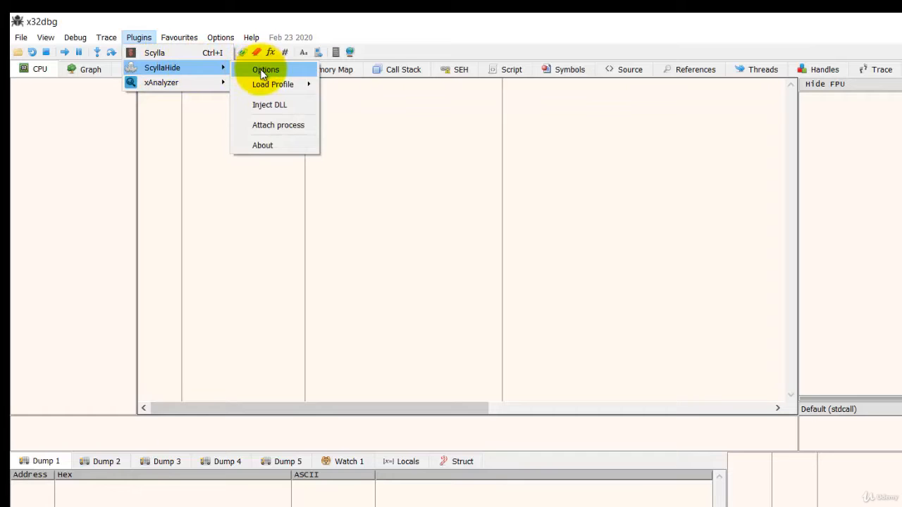
pyautogui.moveTo(267, 87)
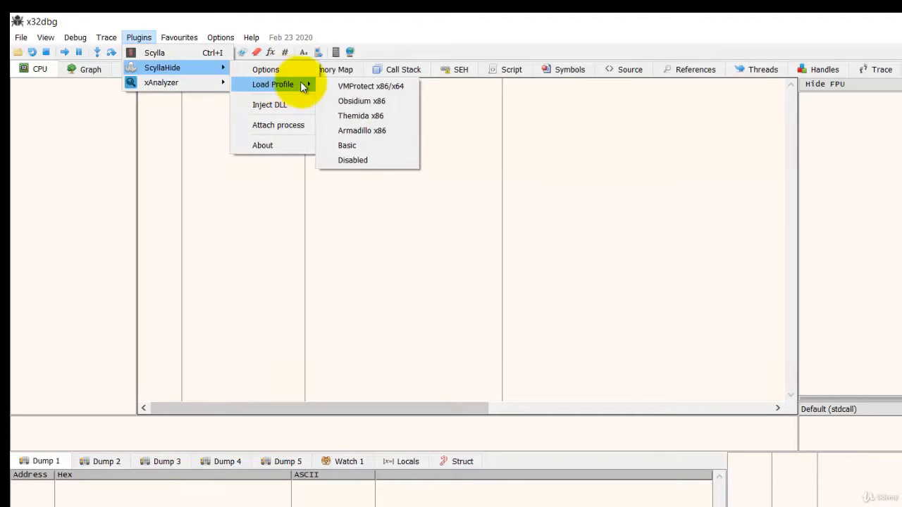
pyautogui.click(356, 160)
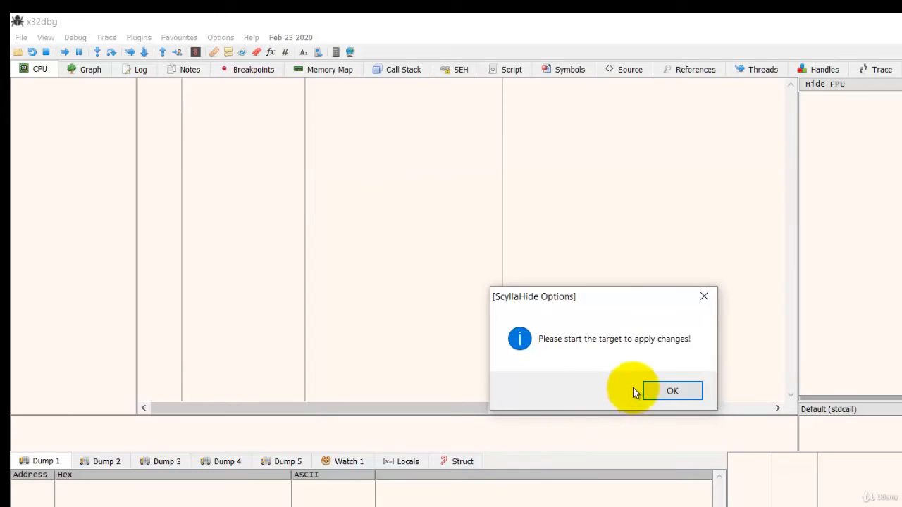
pyautogui.click(671, 391)
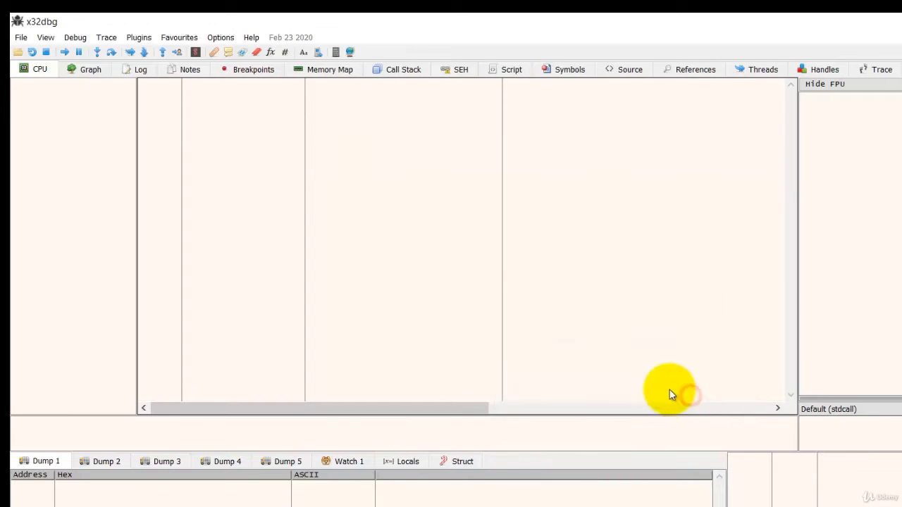
# Open the ScyllaHide options, keep Disabled as the loaded profile, and apply and confirm the settings
pyautogui.click(140, 38)
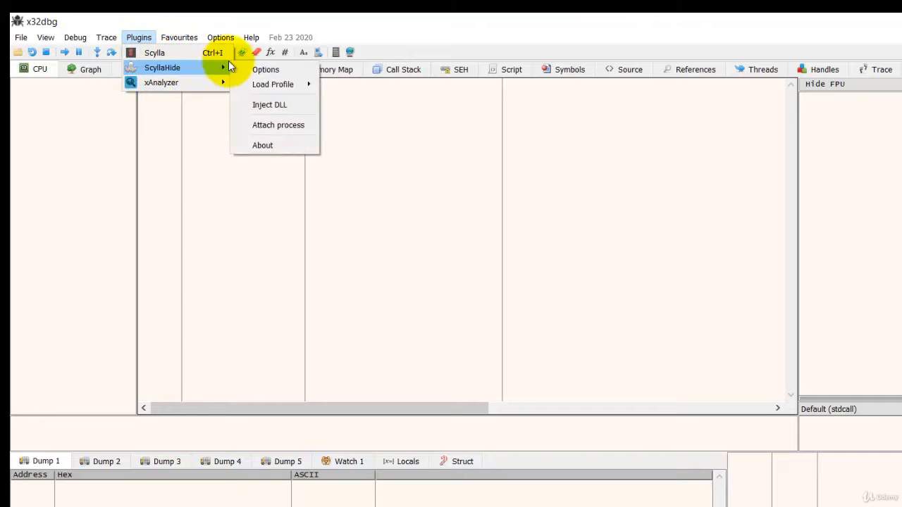
pyautogui.click(243, 67)
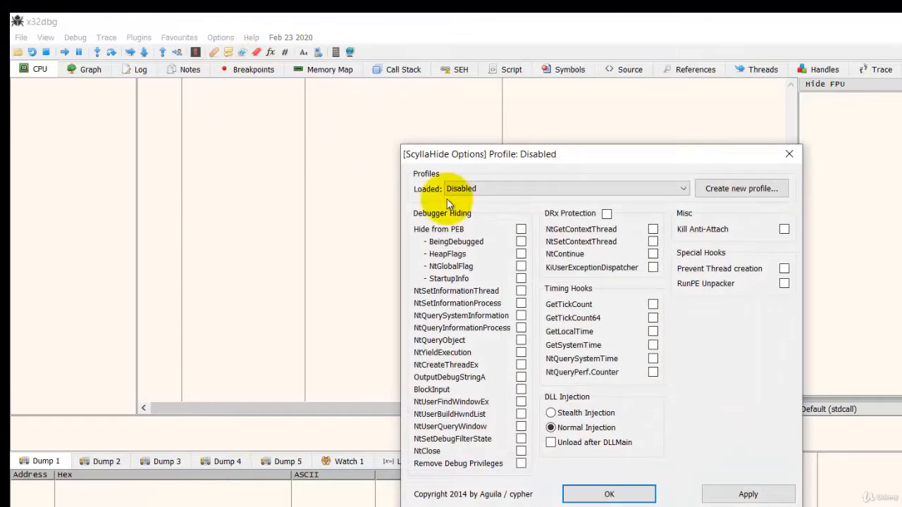
pyautogui.click(681, 189)
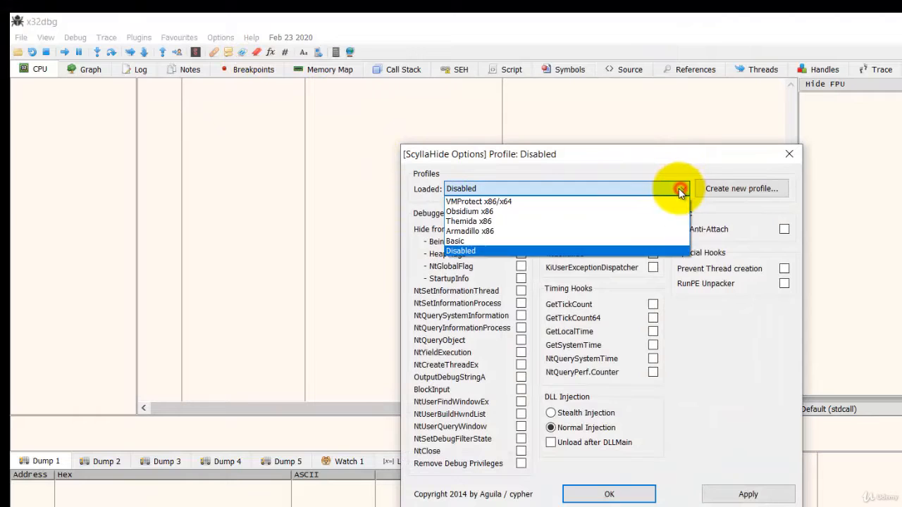
pyautogui.click(526, 253)
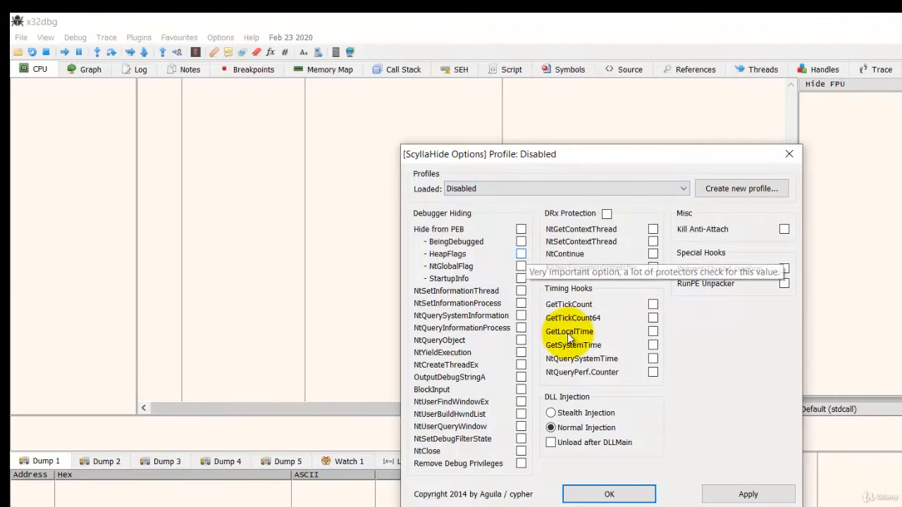
pyautogui.click(739, 495)
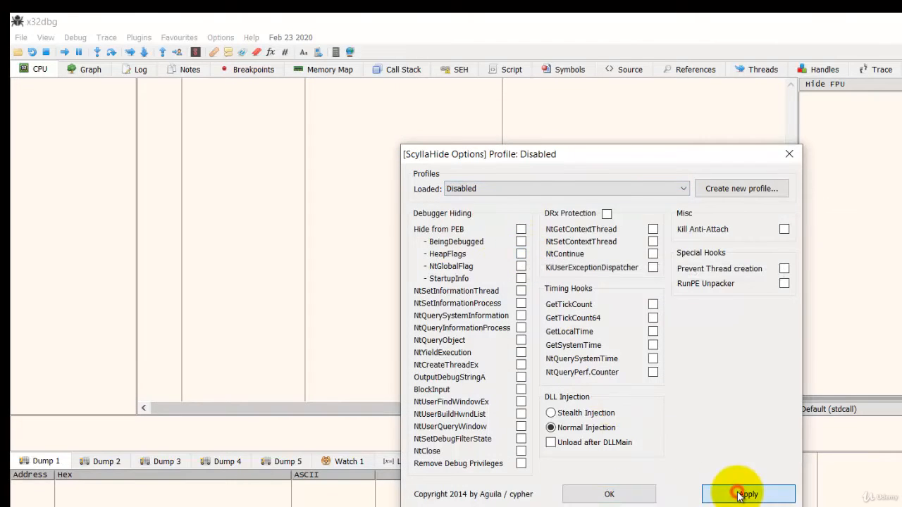
pyautogui.click(632, 497)
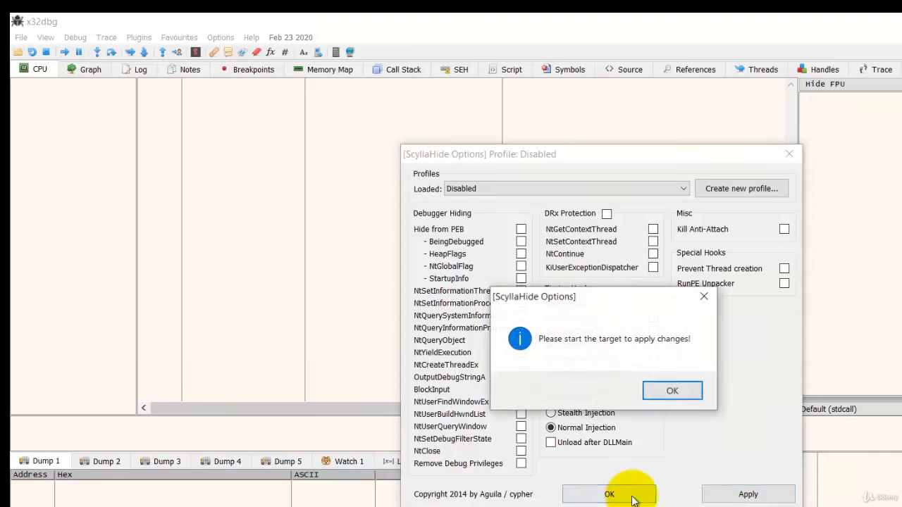
pyautogui.click(673, 391)
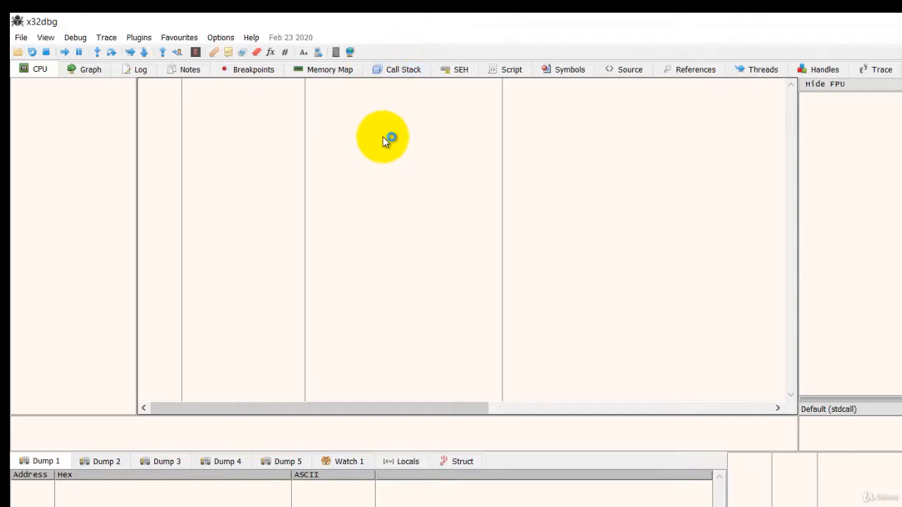
# Open CrackMe12.exe from the 13-CrackMe12 folder and run it past its entry point to the IsDebuggerPresent breakpoint
pyautogui.click(21, 55)
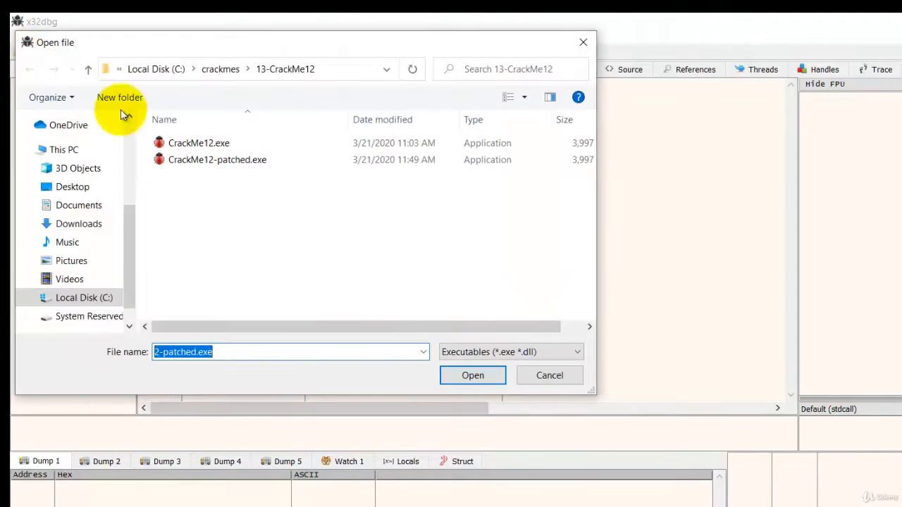
pyautogui.click(211, 143)
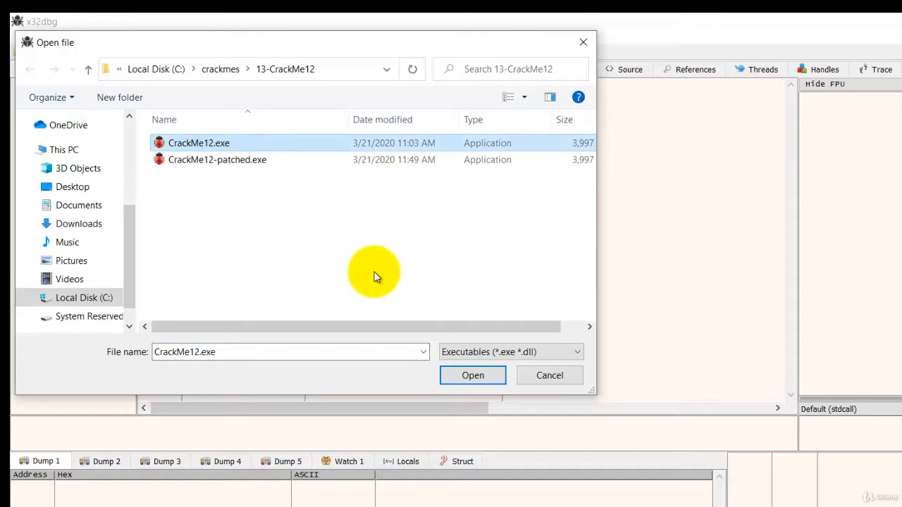
pyautogui.click(473, 375)
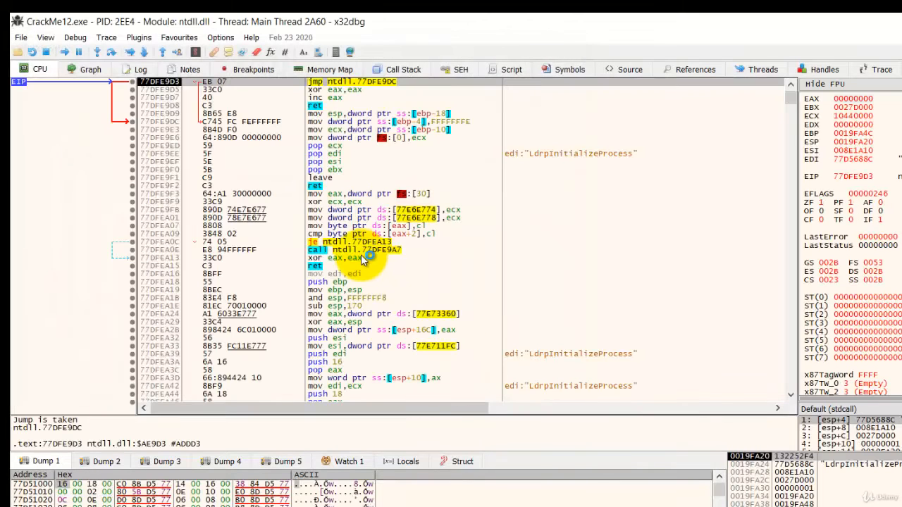
pyautogui.click(64, 53)
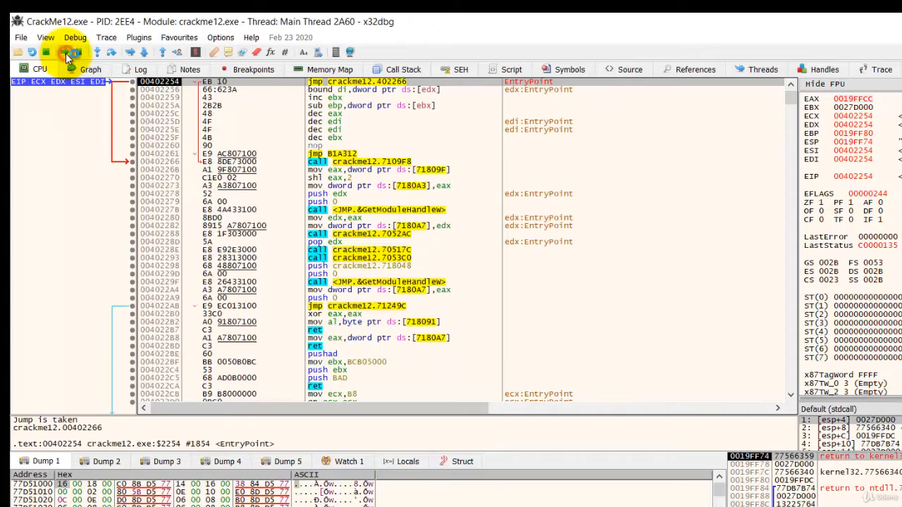
pyautogui.click(65, 52)
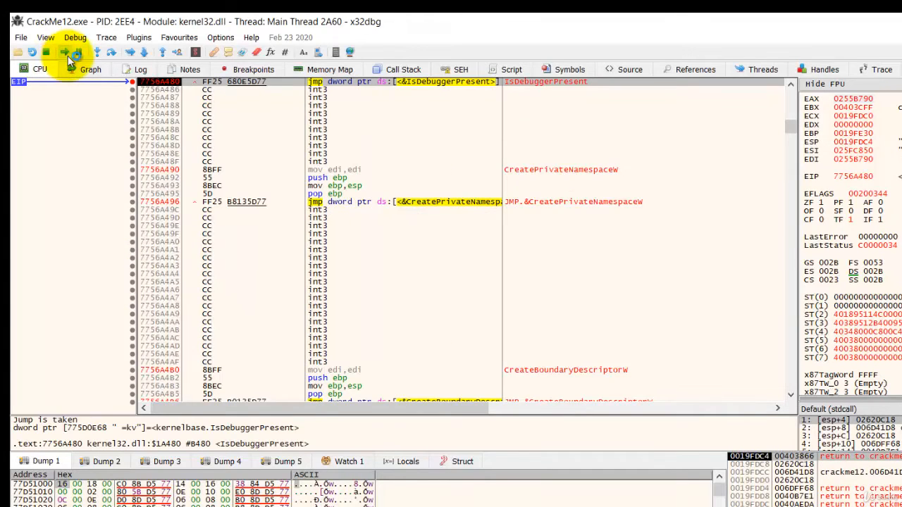
# Remove the kernel32.dll IsDebuggerPresent breakpoint from the breakpoint list
pyautogui.click(253, 71)
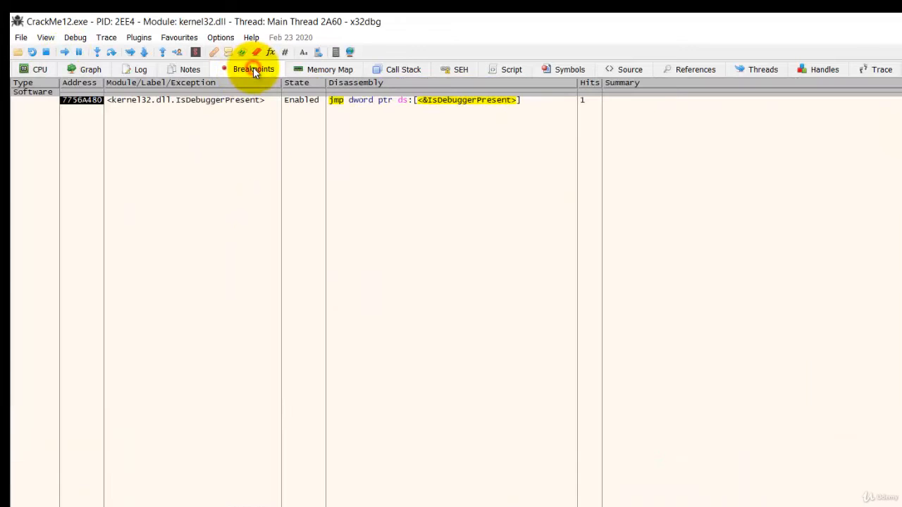
pyautogui.rightClick(95, 100)
pyautogui.click(253, 183)
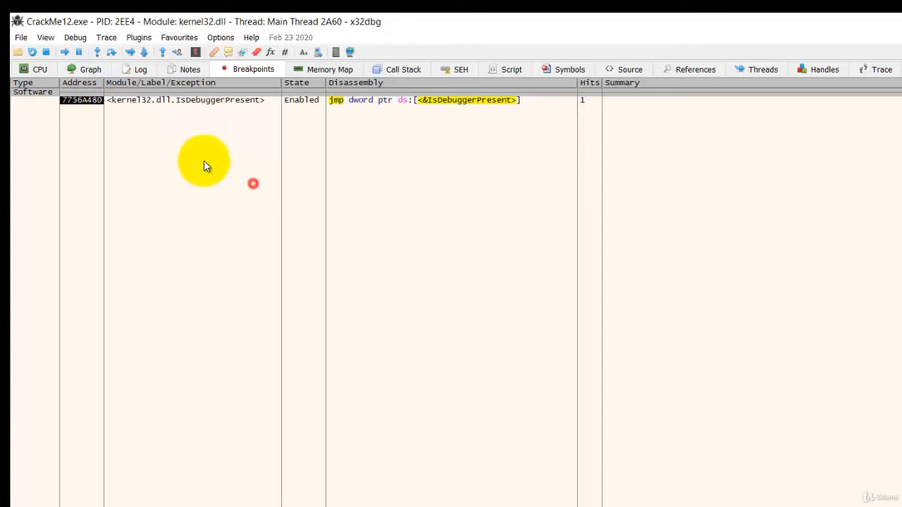
pyautogui.click(154, 101)
pyautogui.rightClick(154, 101)
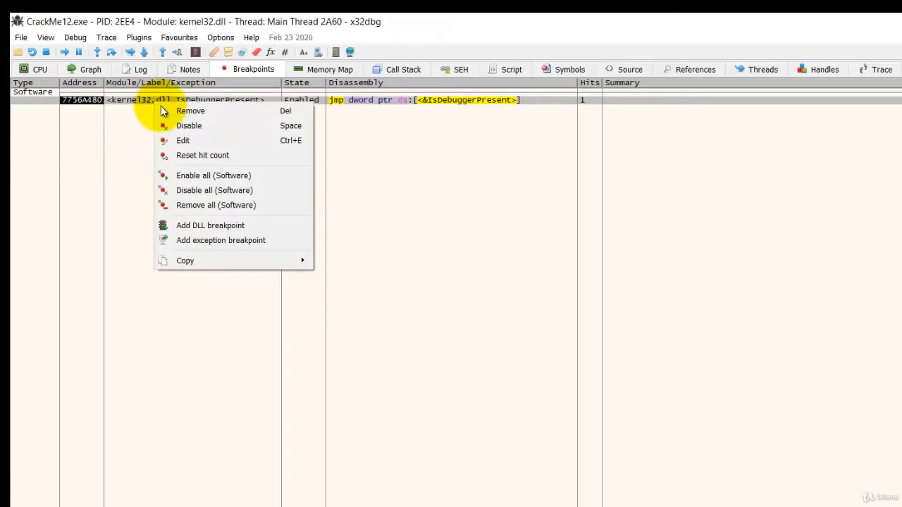
pyautogui.click(169, 111)
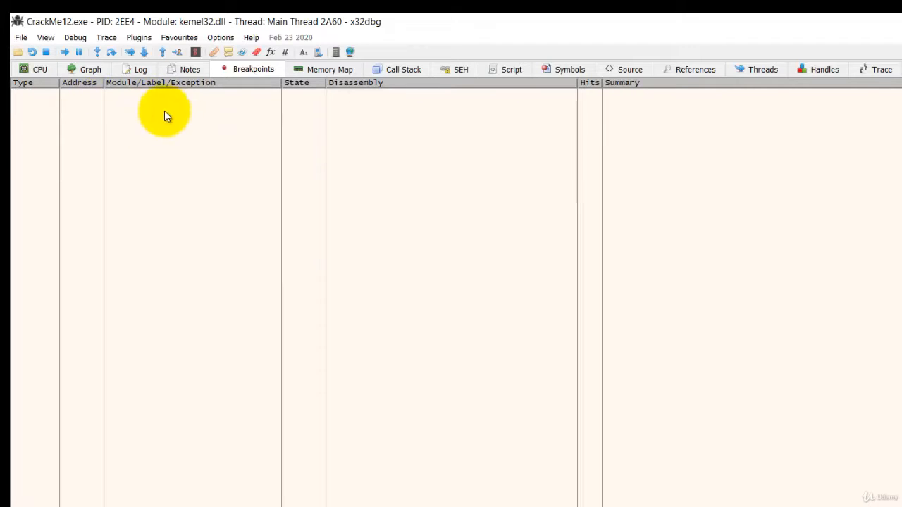
# Restart CrackMe12.exe, run it with ScyllaHide disabled, and dismiss the program's debugger detection dialog
pyautogui.click(31, 52)
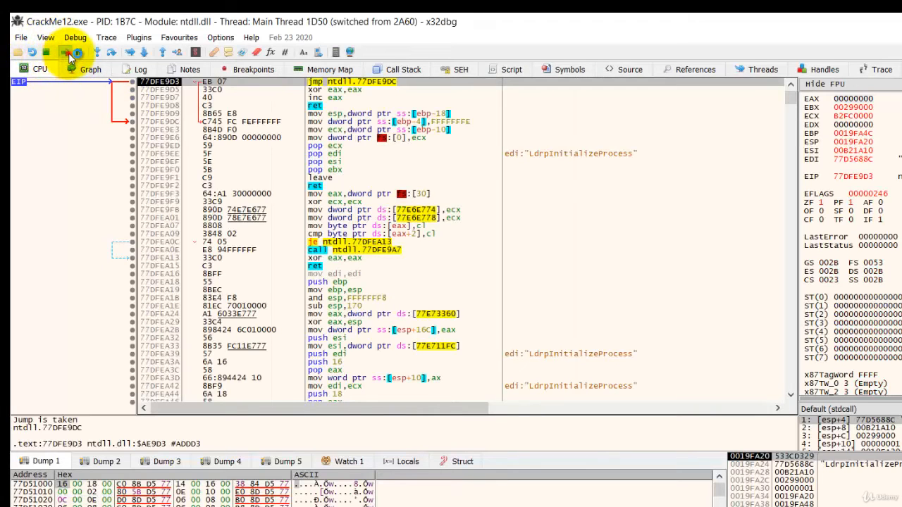
pyautogui.click(69, 56)
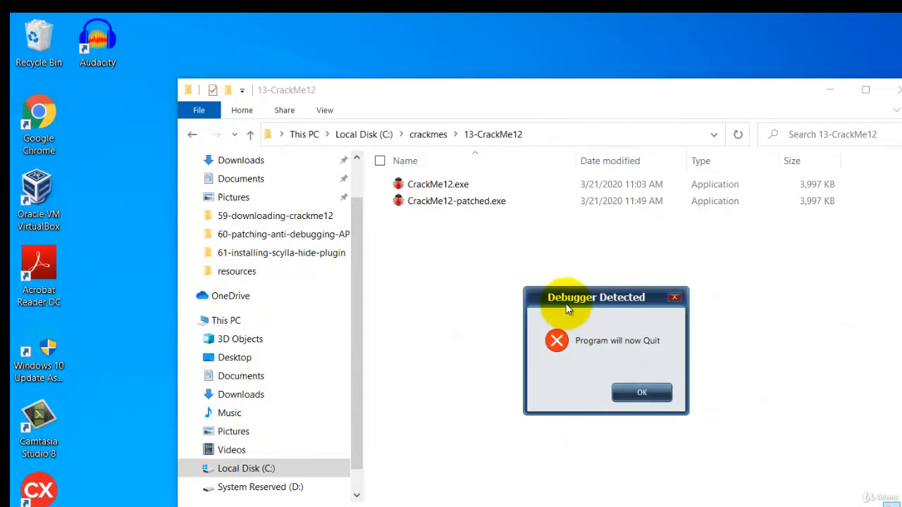
pyautogui.moveTo(574, 299); pyautogui.dragTo(518, 272)
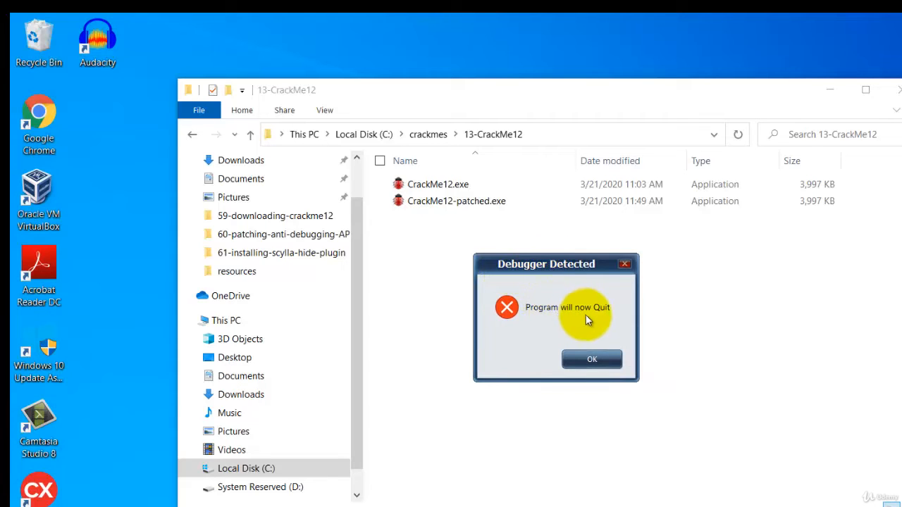
pyautogui.click(595, 358)
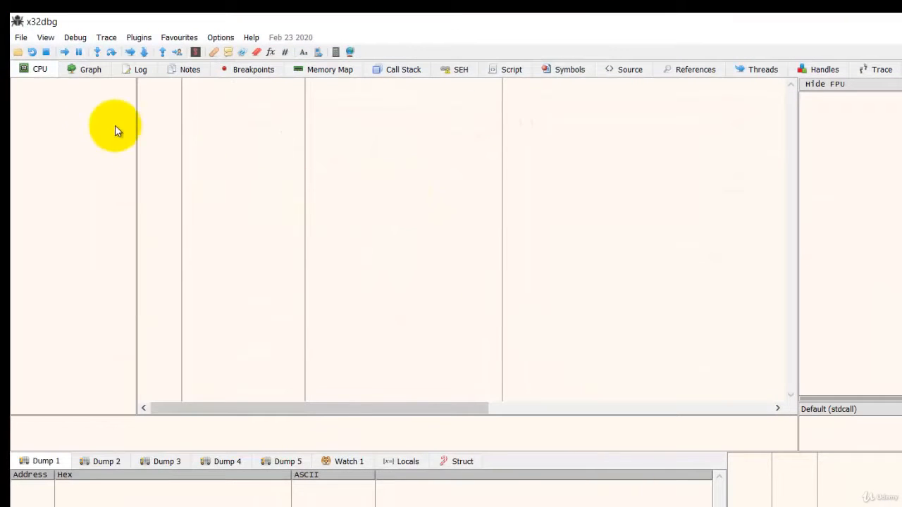
# Restart CrackMe12.exe, run it to its entry point, and load the Basic profile in ScyllaHide
pyautogui.click(33, 54)
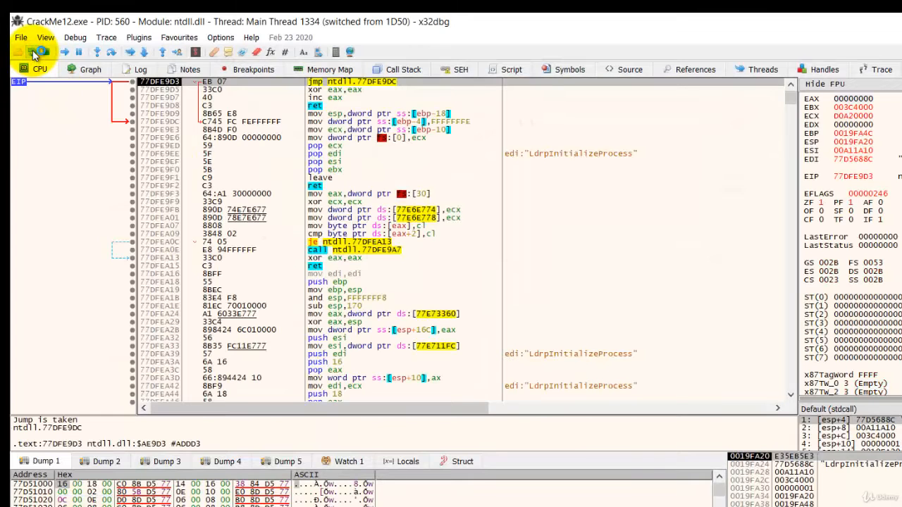
pyautogui.click(64, 52)
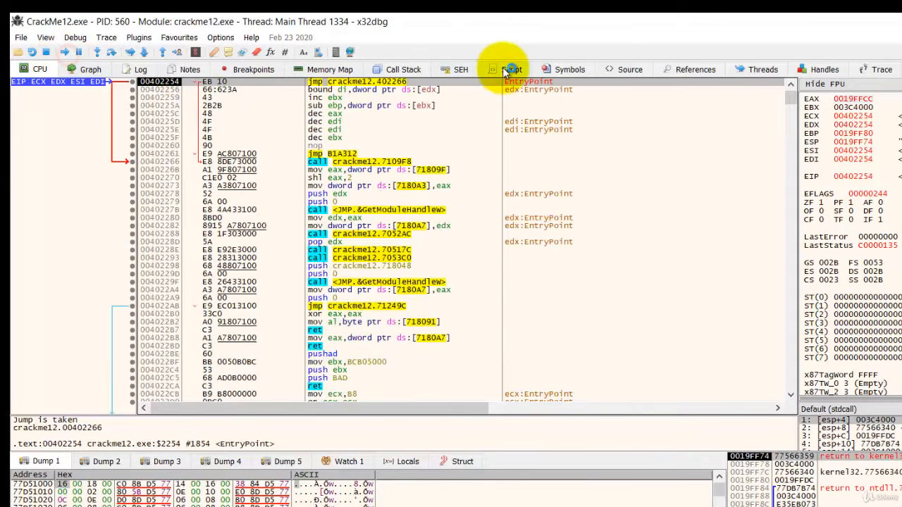
pyautogui.click(140, 39)
pyautogui.moveTo(158, 67)
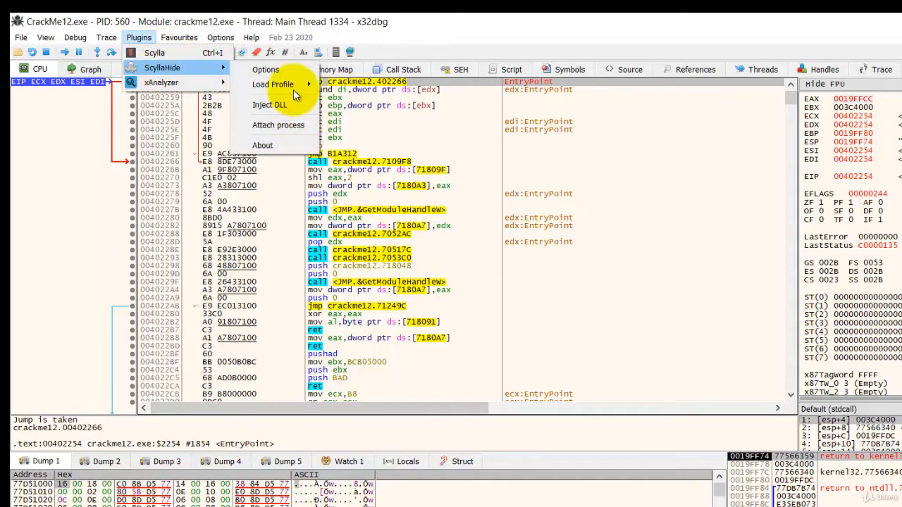
pyautogui.moveTo(293, 89)
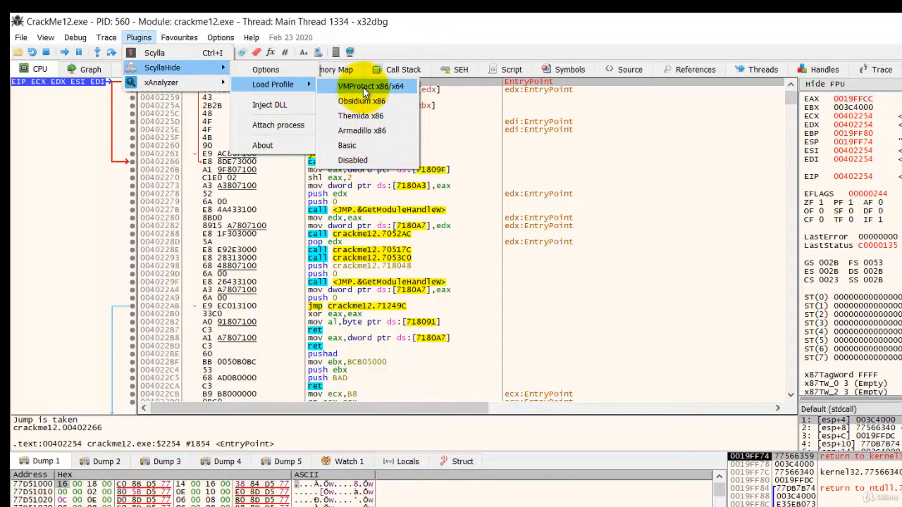
pyautogui.click(354, 144)
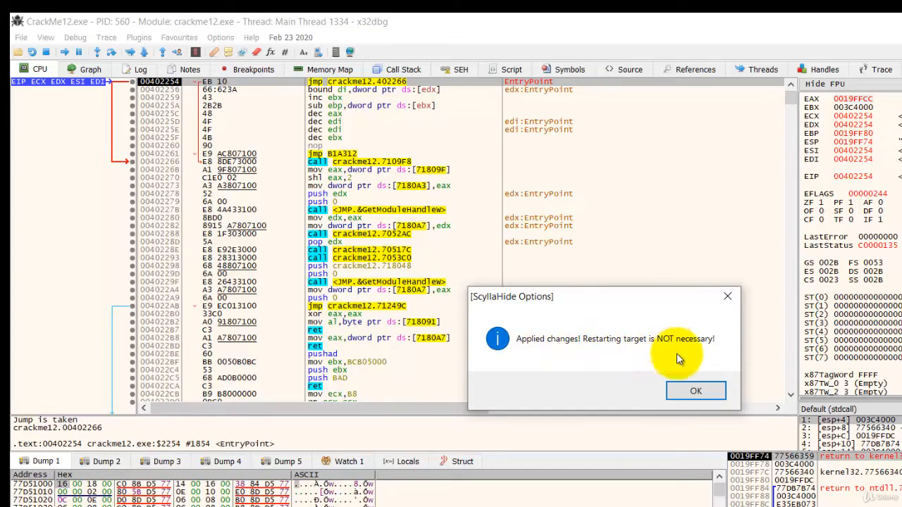
# Dismiss the applied-changes message and reopen the ScyllaHide options to examine the Basic profile's debugger hiding settings
pyautogui.click(707, 392)
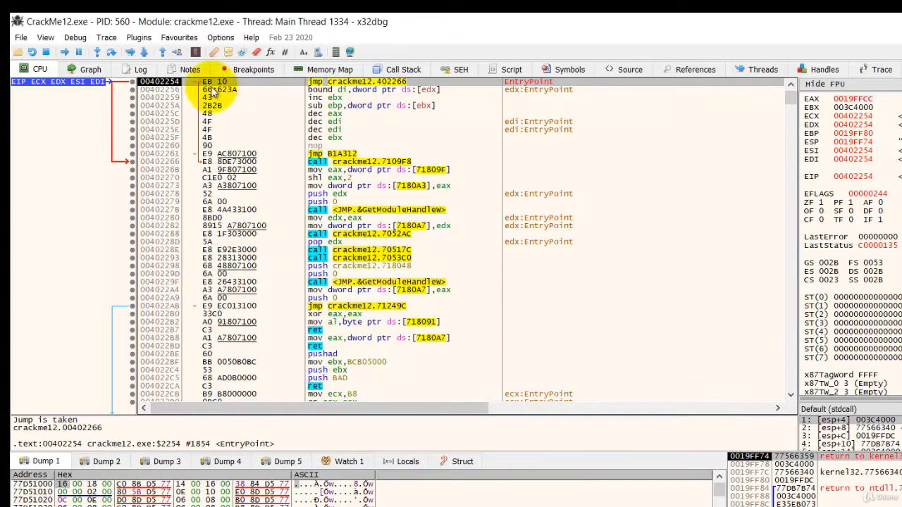
pyautogui.click(139, 38)
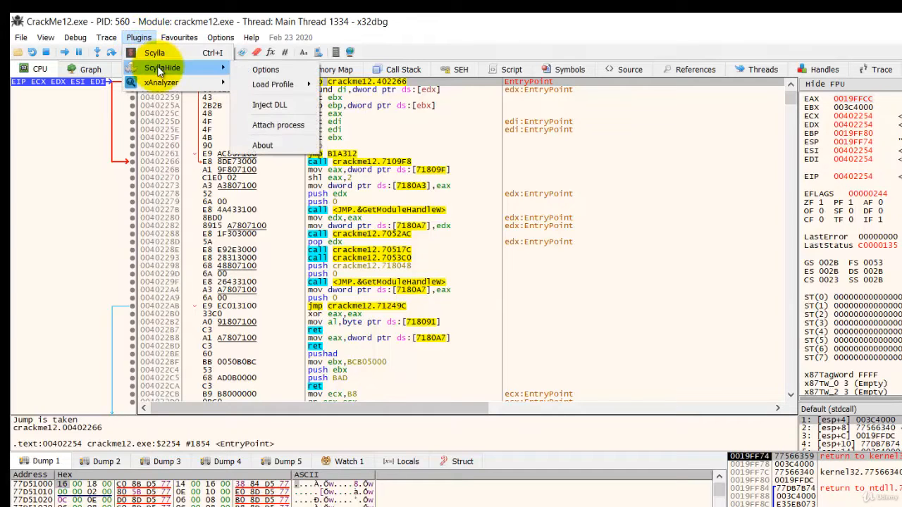
pyautogui.click(259, 66)
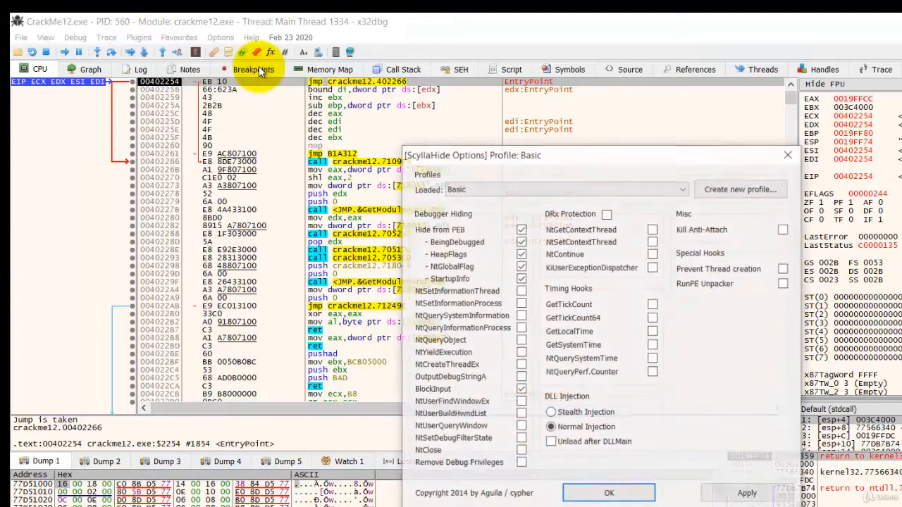
pyautogui.click(677, 189)
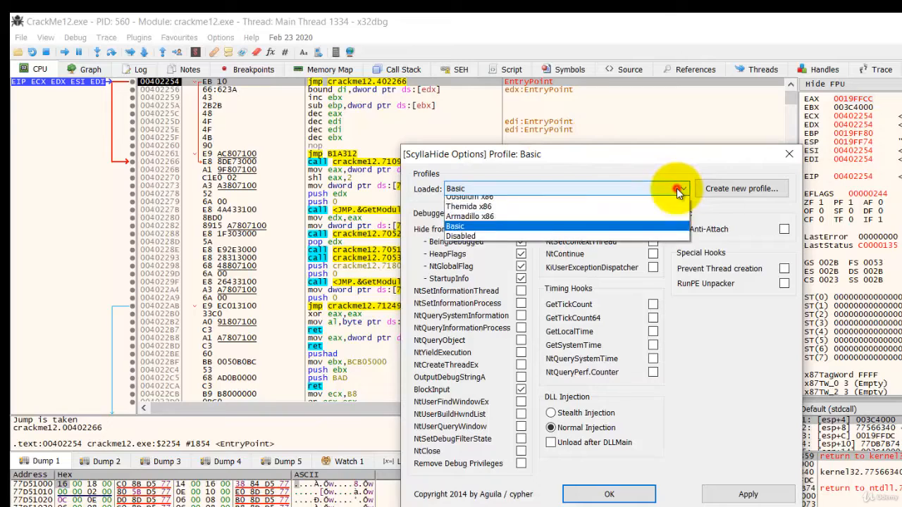
pyautogui.click(483, 243)
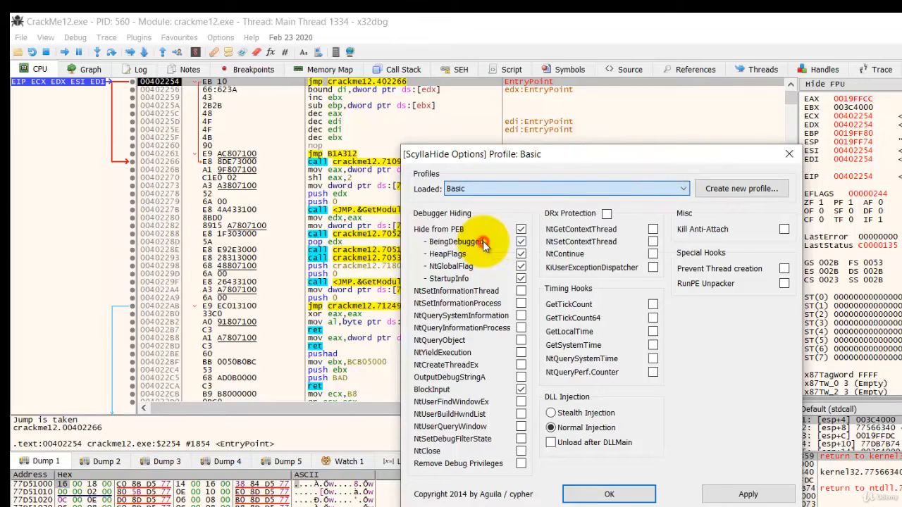
pyautogui.click(686, 190)
pyautogui.click(597, 236)
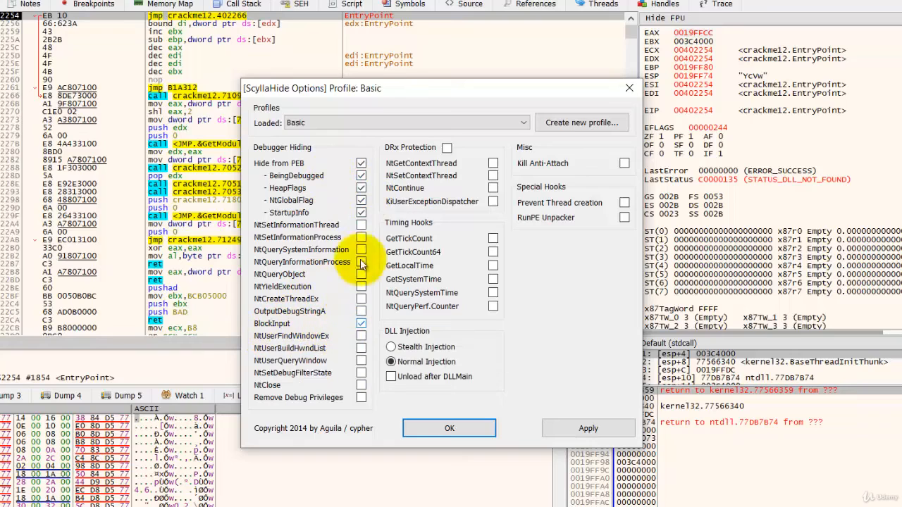
# Select the VMProtect x86/x64, Obsidium x86 and Themida x86 profiles in turn to compare which hiding options each enables
pyautogui.click(512, 125)
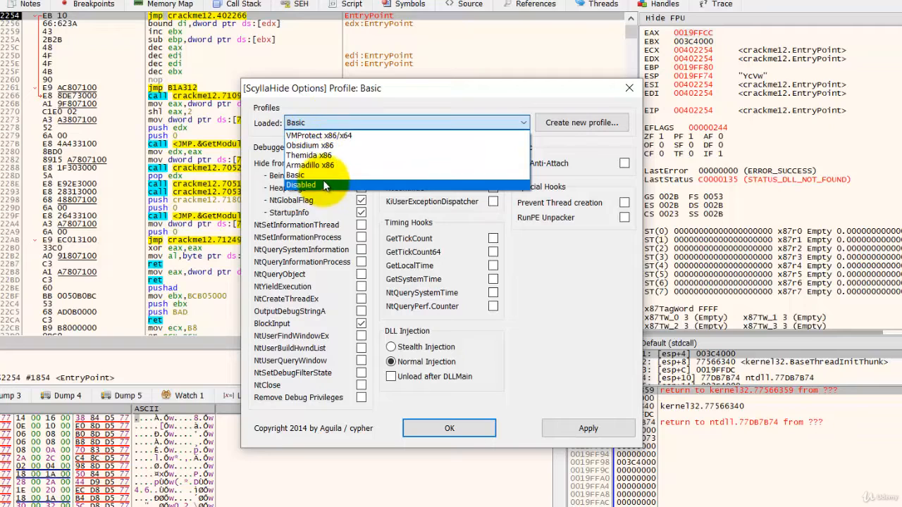
pyautogui.click(316, 135)
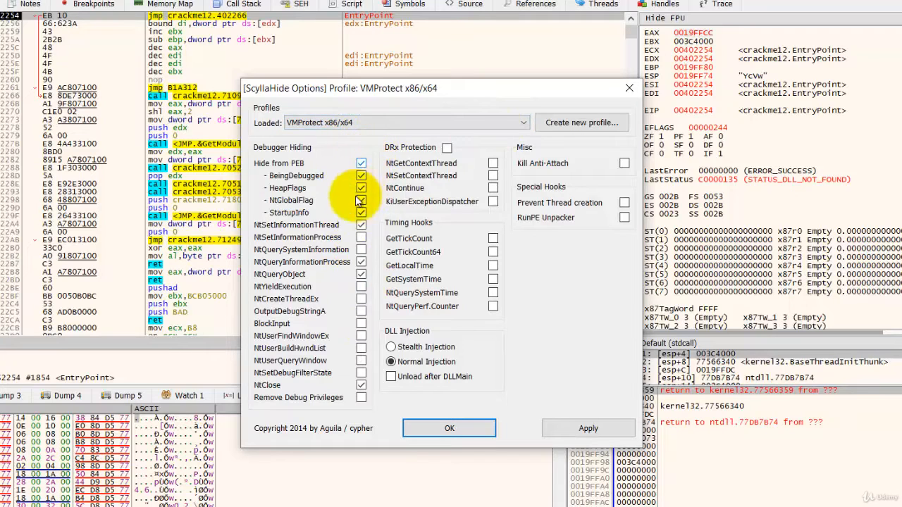
pyautogui.click(521, 123)
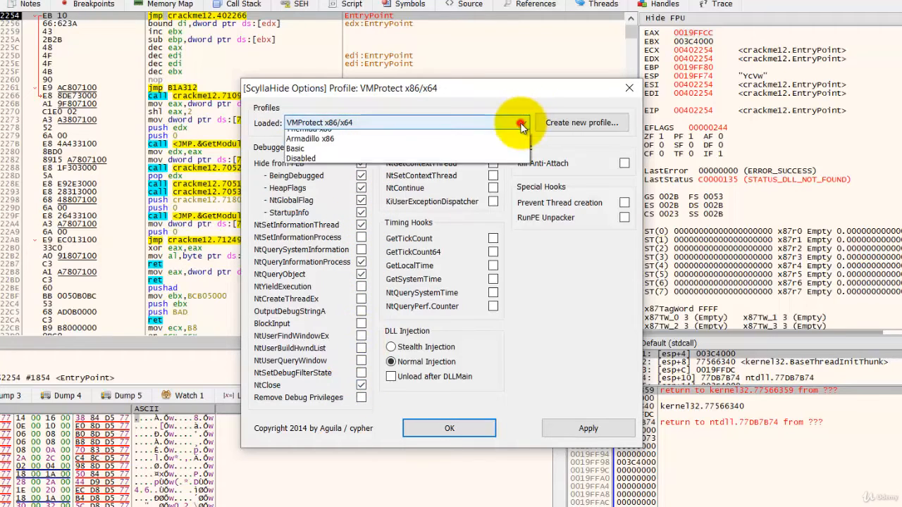
pyautogui.click(417, 147)
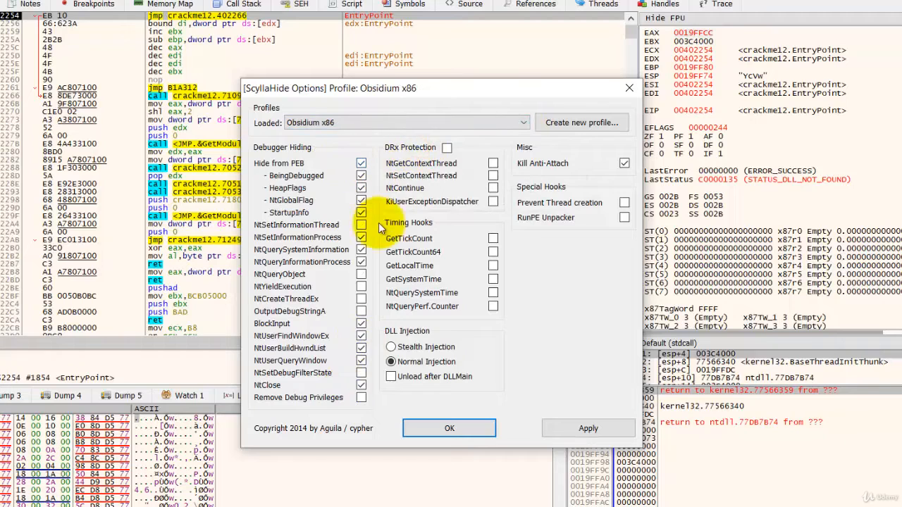
pyautogui.click(514, 124)
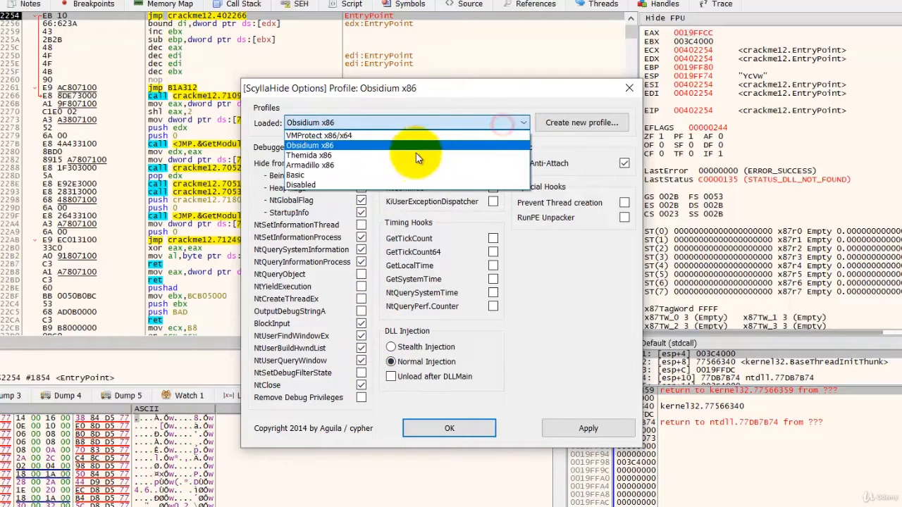
pyautogui.click(412, 148)
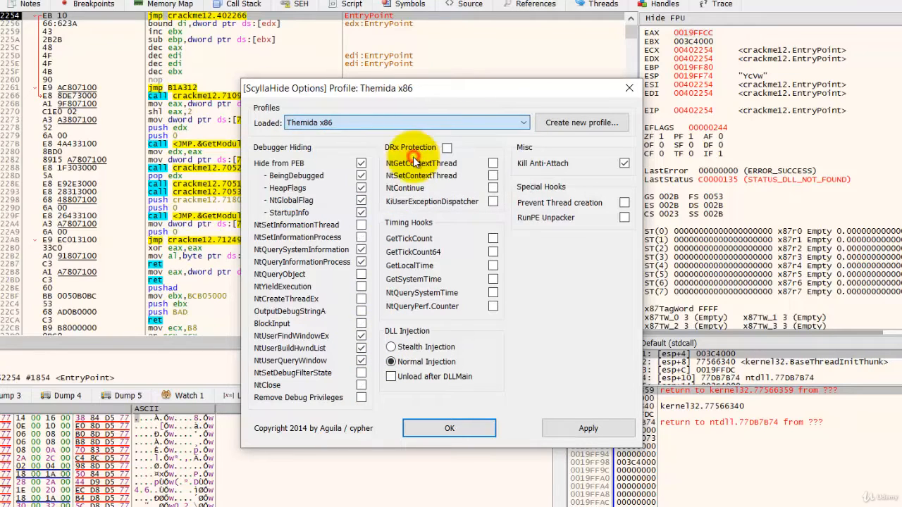
pyautogui.click(517, 124)
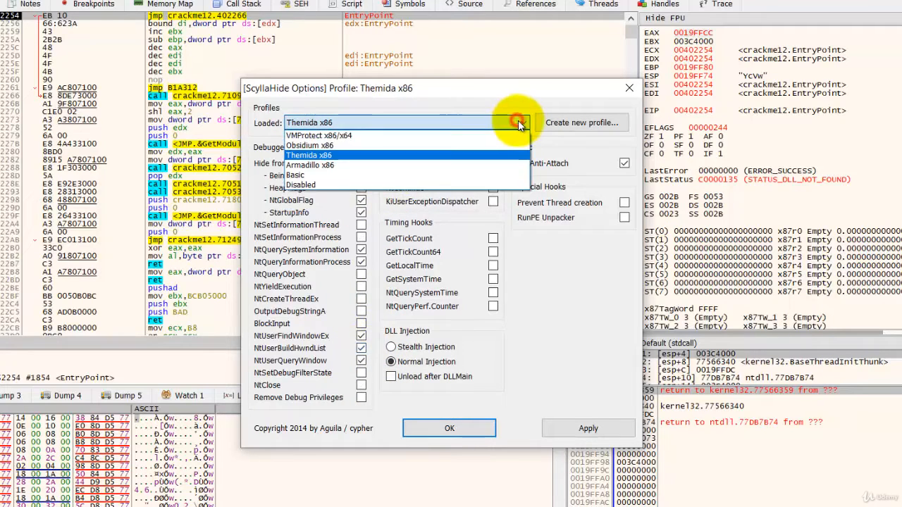
# Switch ScyllaHide back to the Basic profile, apply the settings, and close the options
pyautogui.click(312, 176)
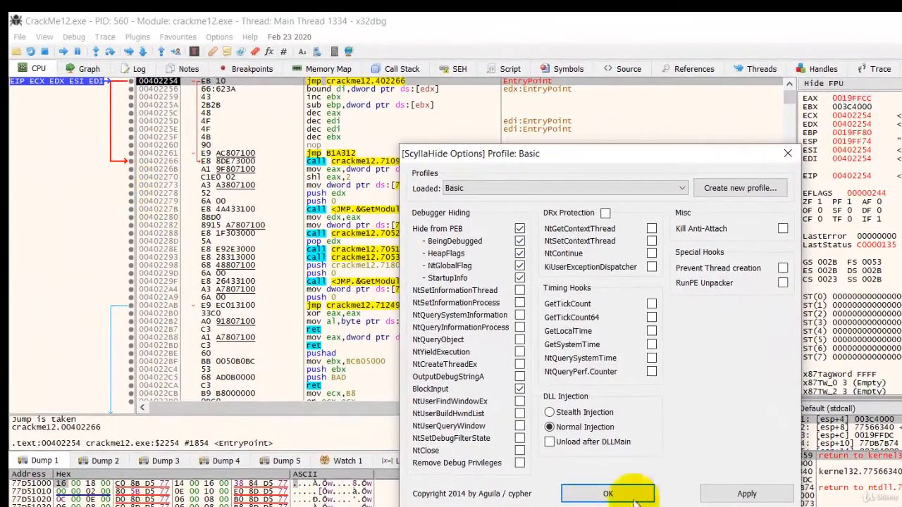
pyautogui.click(738, 496)
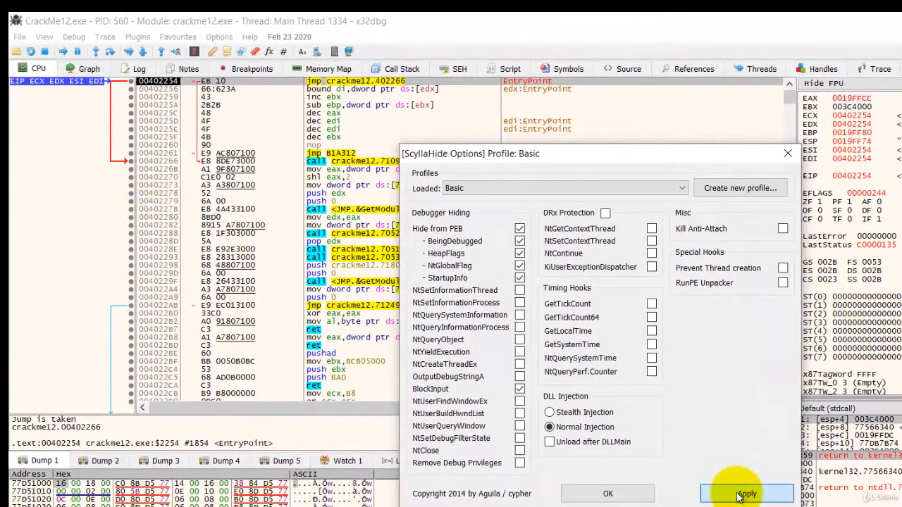
pyautogui.click(608, 493)
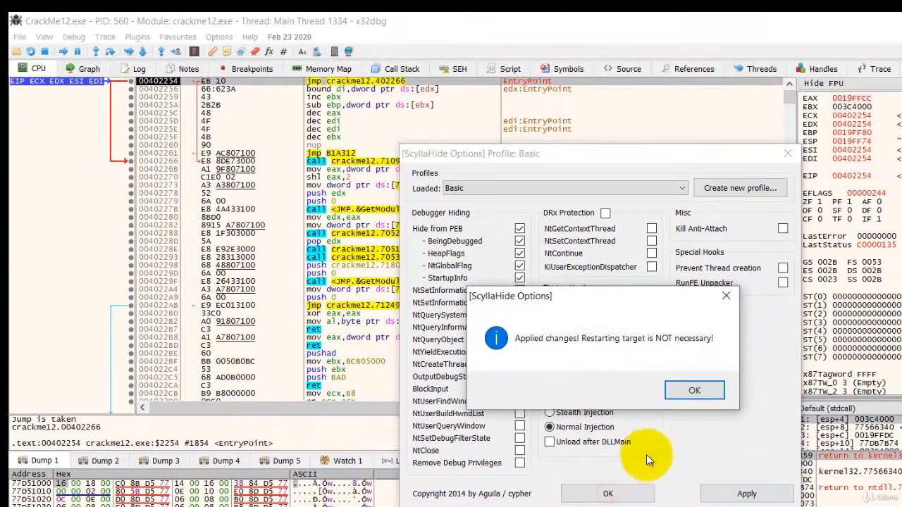
pyautogui.click(687, 392)
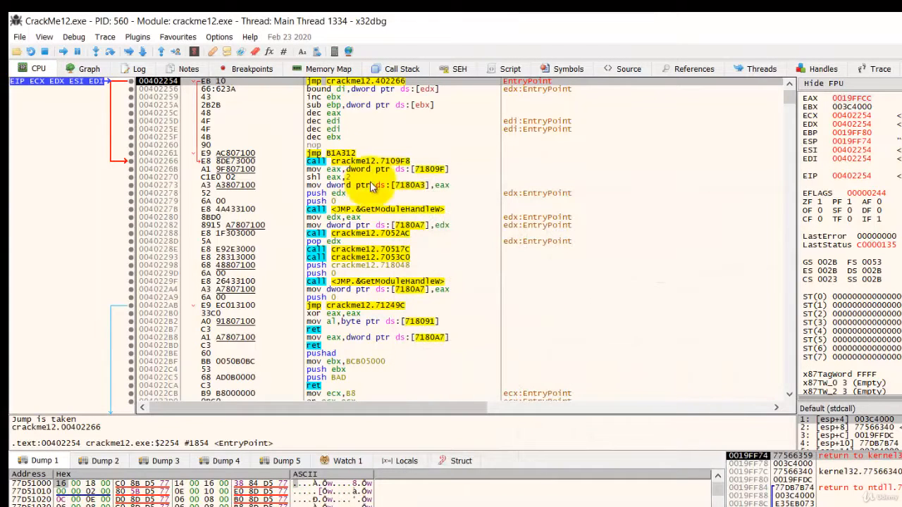
# Run CrackMe12.exe with the Basic profile active, move its window aside to read the debugger status, and return to the debugger
pyautogui.click(63, 52)
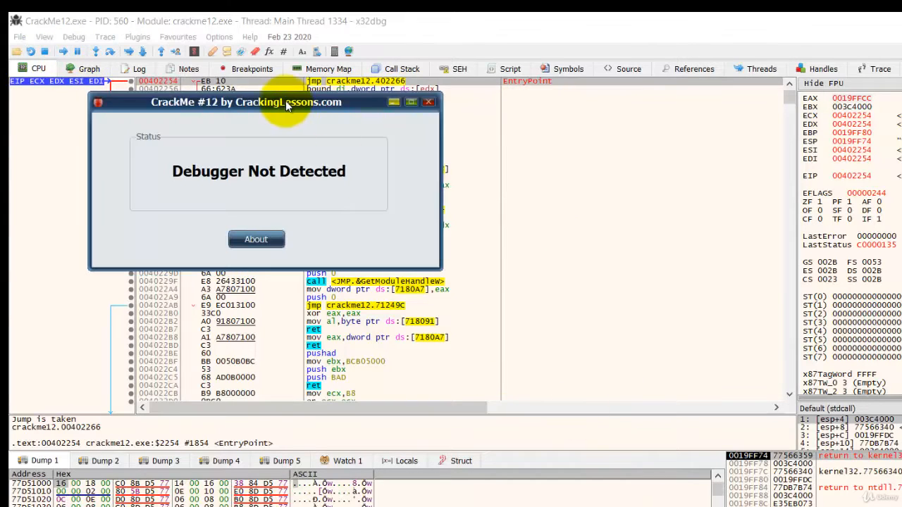
pyautogui.moveTo(285, 100); pyautogui.dragTo(564, 194)
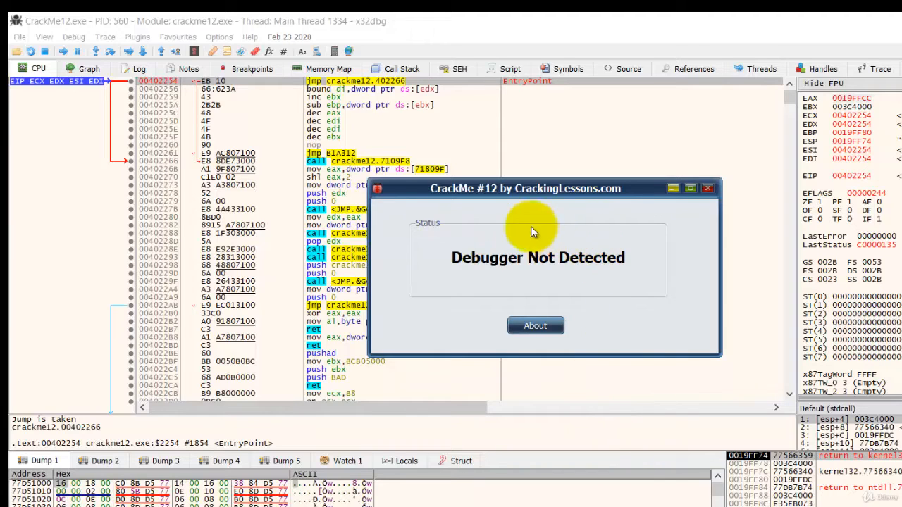
pyautogui.click(227, 22)
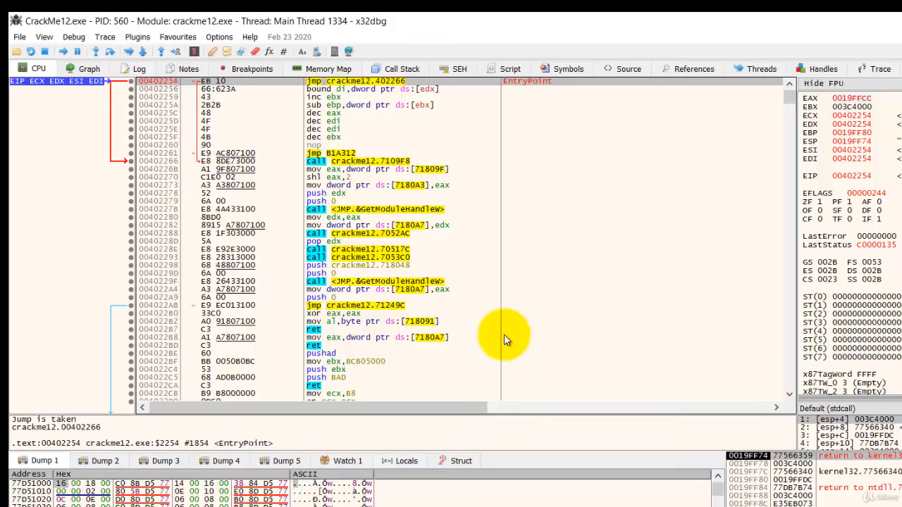
# Reopen the ScyllaHide options, examine the available profiles while keeping Basic loaded, and close the dialog
pyautogui.click(139, 37)
pyautogui.moveTo(161, 66)
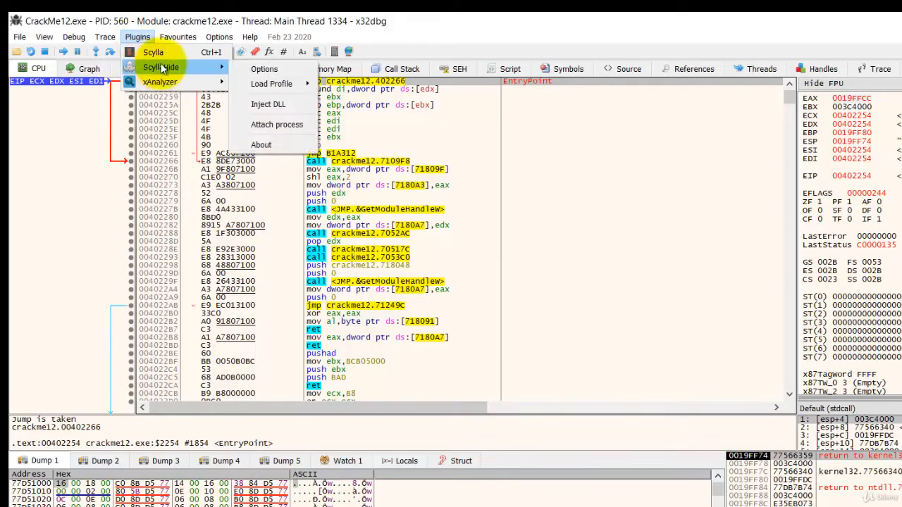
pyautogui.click(268, 71)
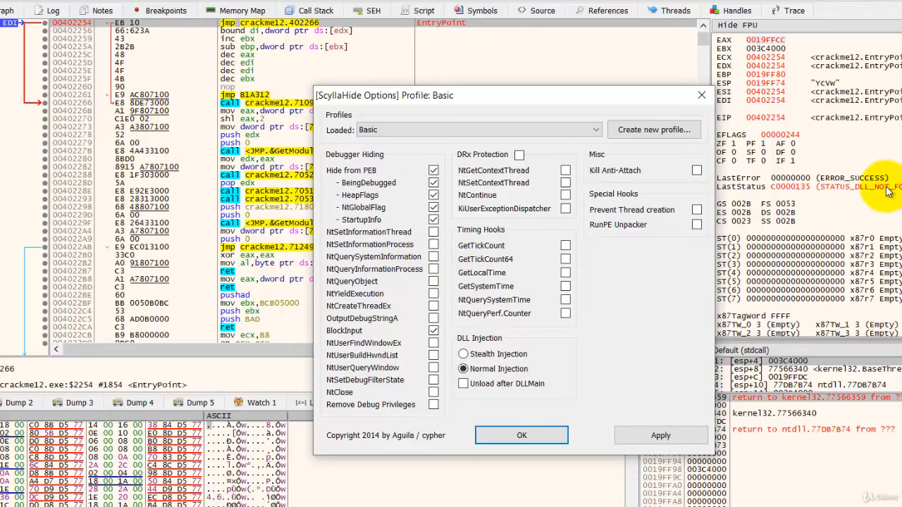
pyautogui.click(595, 129)
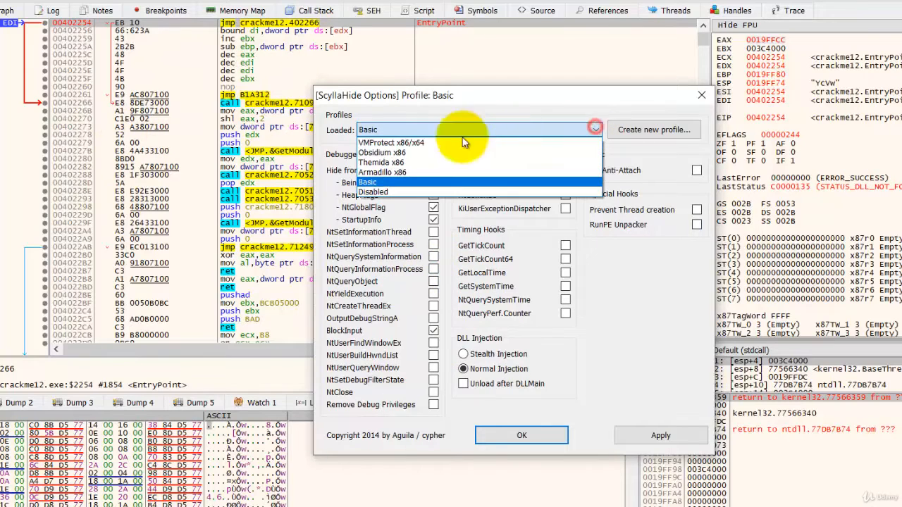
pyautogui.click(409, 181)
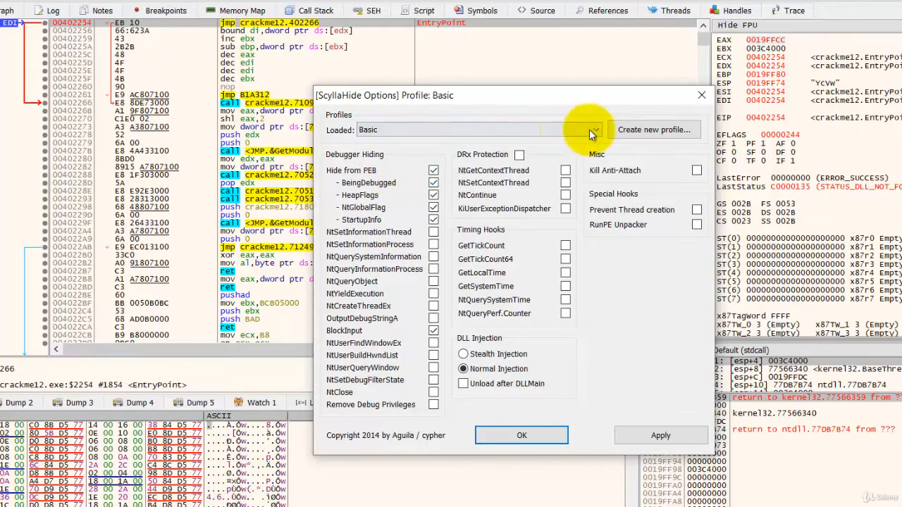
pyautogui.click(568, 131)
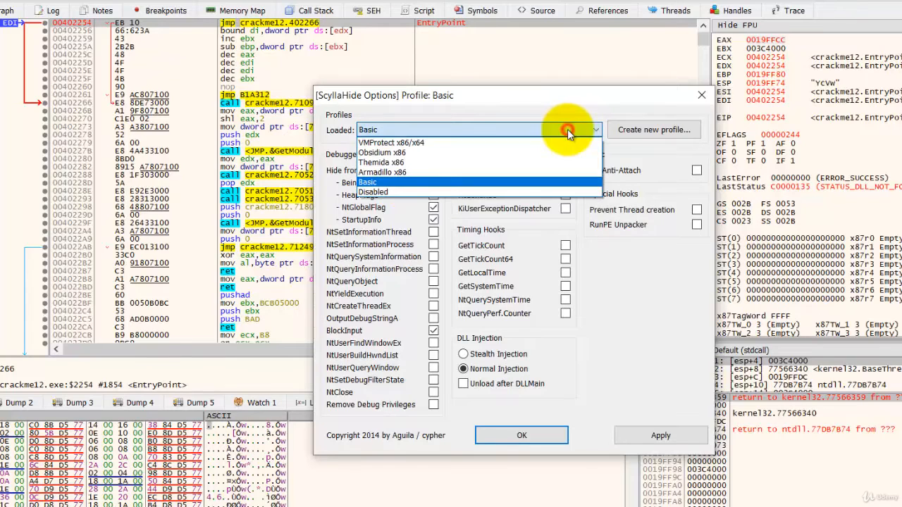
pyautogui.click(520, 181)
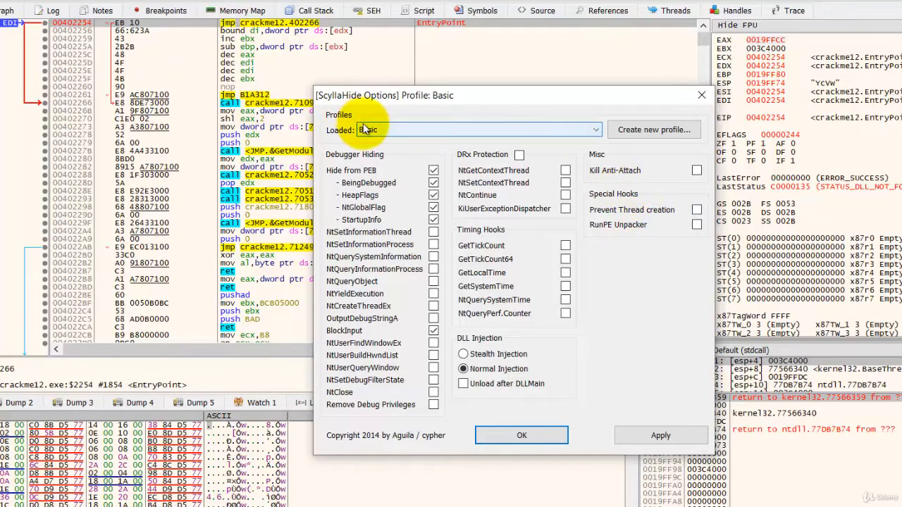
pyautogui.click(595, 130)
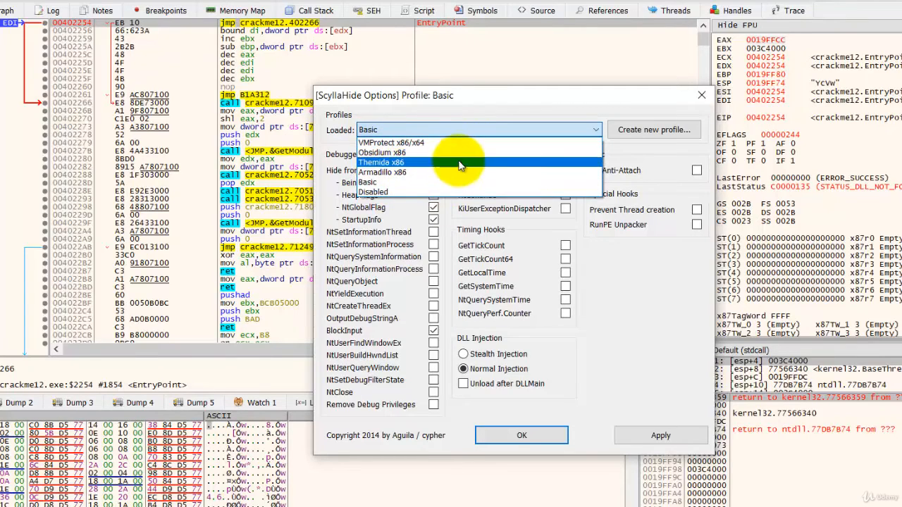
pyautogui.click(572, 425)
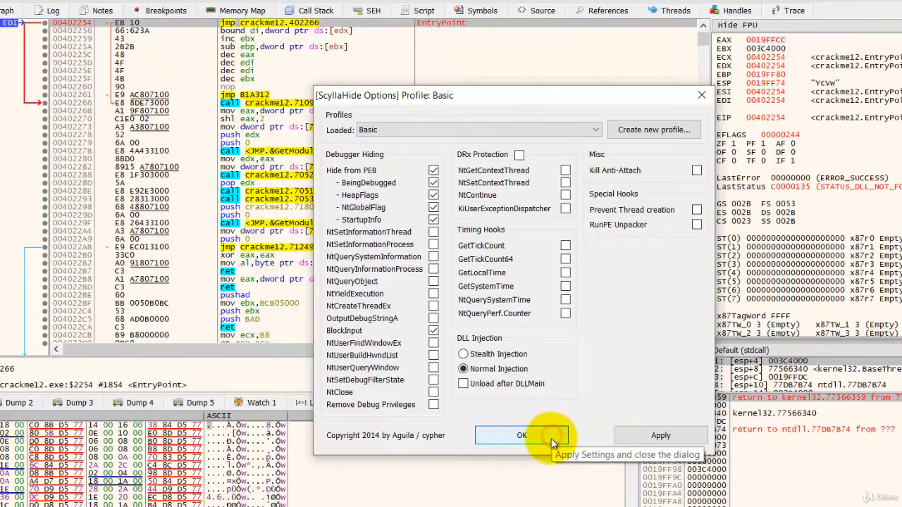
pyautogui.click(697, 96)
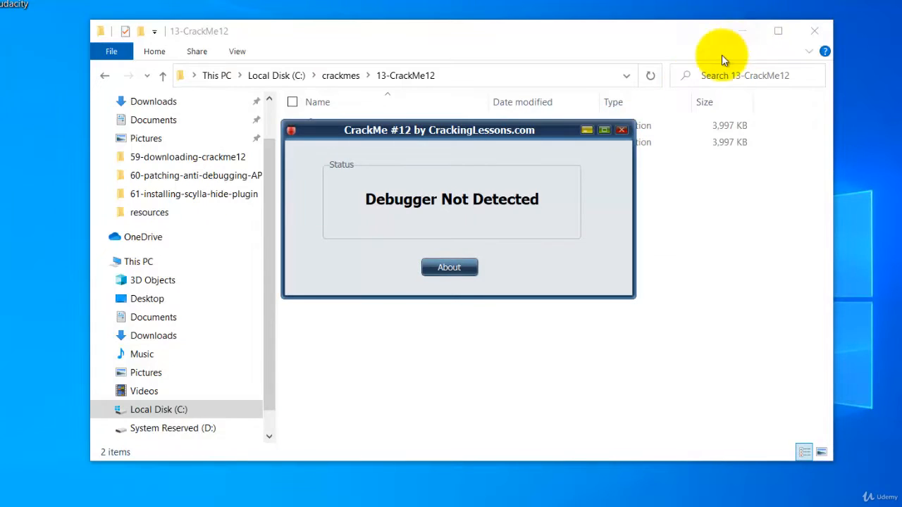
# Close the running CrackMe #12 program and open CrackMe12.exe in Detect It Easy to identify its compiler and any packer
pyautogui.click(622, 130)
pyautogui.moveTo(314, 125); pyautogui.dragTo(901, 75)
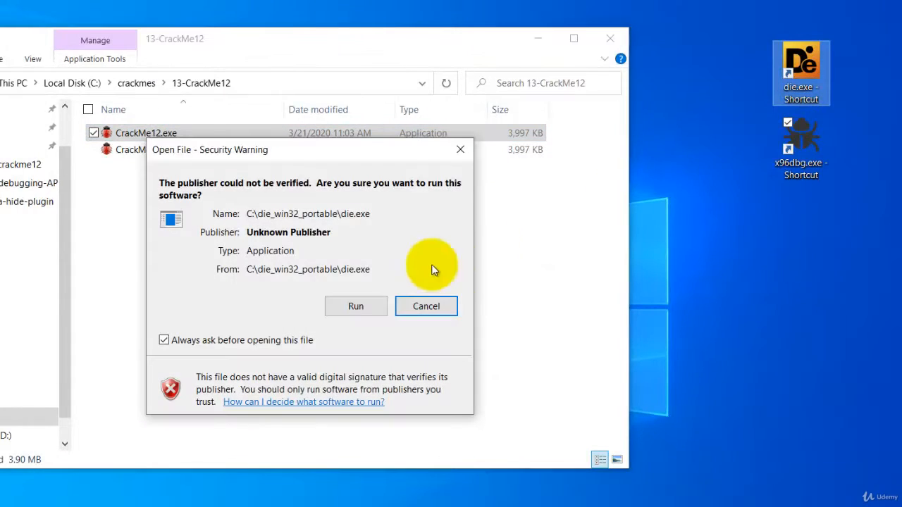
pyautogui.click(374, 306)
pyautogui.click(373, 306)
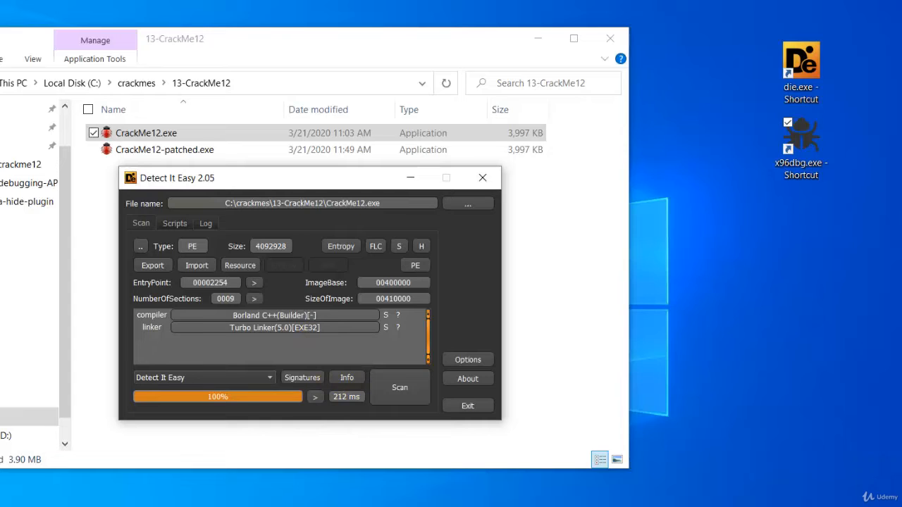
# Switch back to x32dbg and select the Armadillo x86 profile in the ScyllaHide options
pyautogui.click(421, 506)
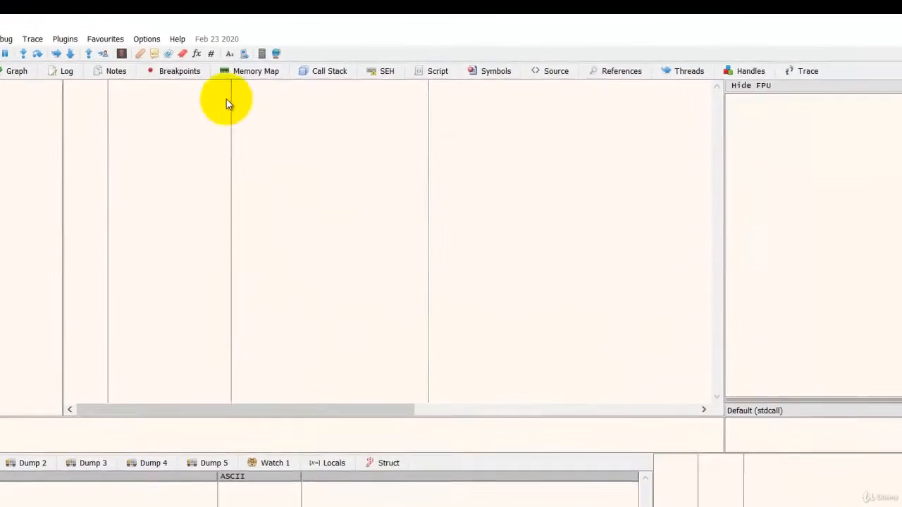
pyautogui.click(156, 61)
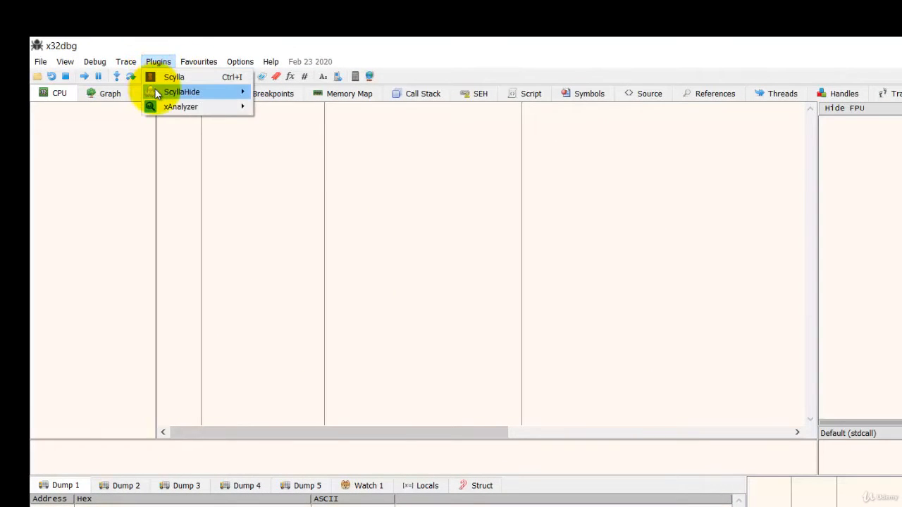
pyautogui.click(155, 91)
pyautogui.click(285, 94)
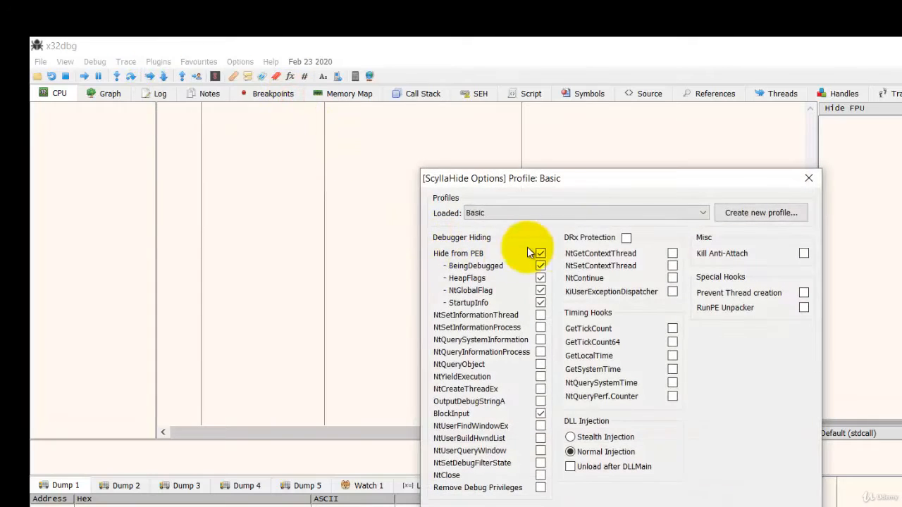
pyautogui.click(701, 216)
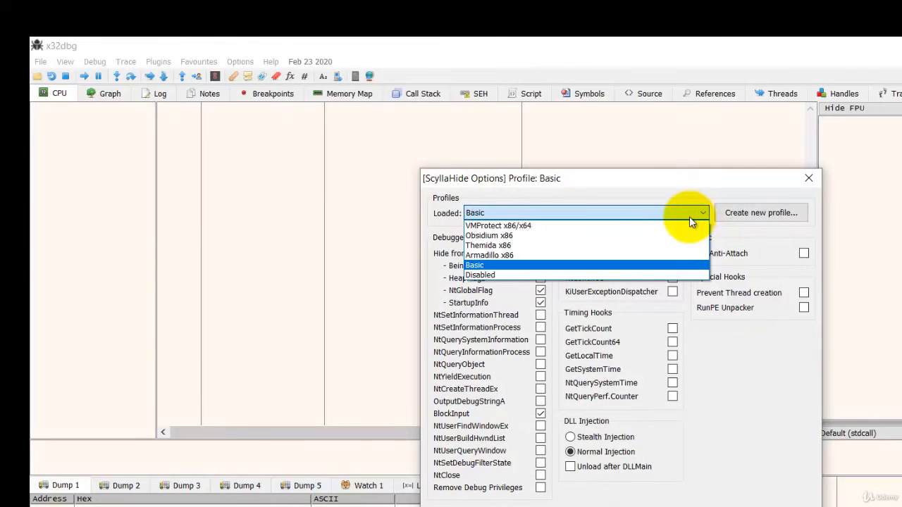
pyautogui.click(545, 255)
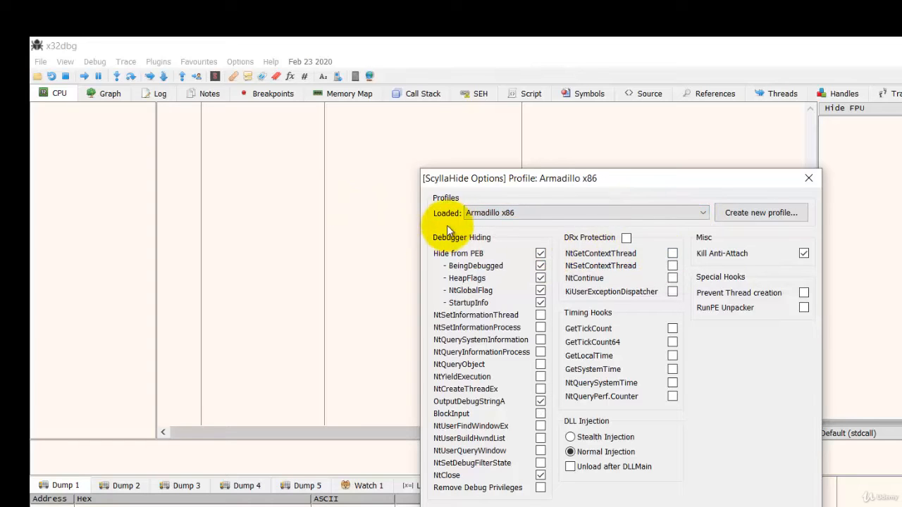
pyautogui.click(673, 213)
pyautogui.click(568, 255)
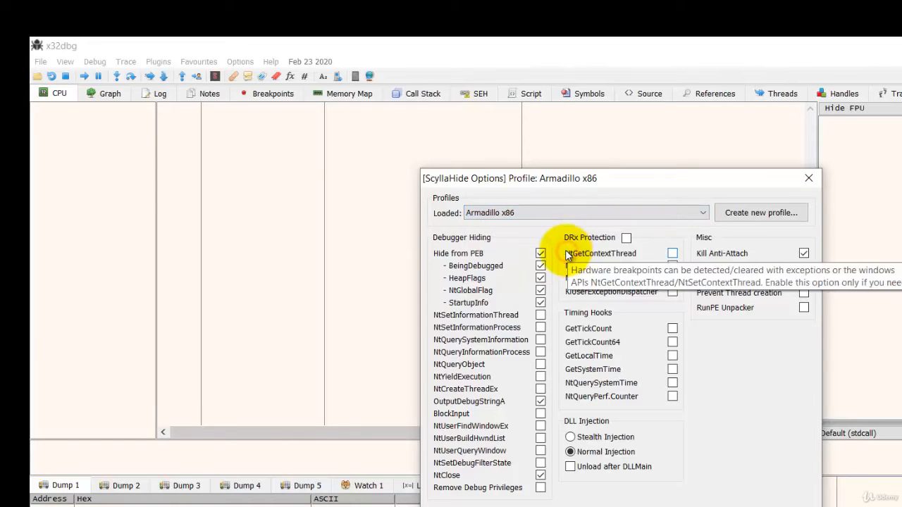